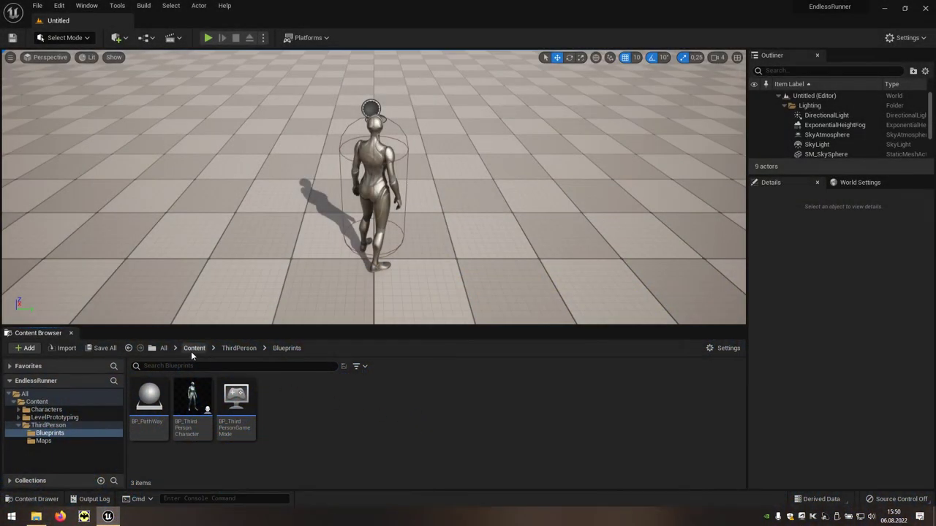
# Add a new folder named Widgets under Content and open it
pyautogui.click(187, 349)
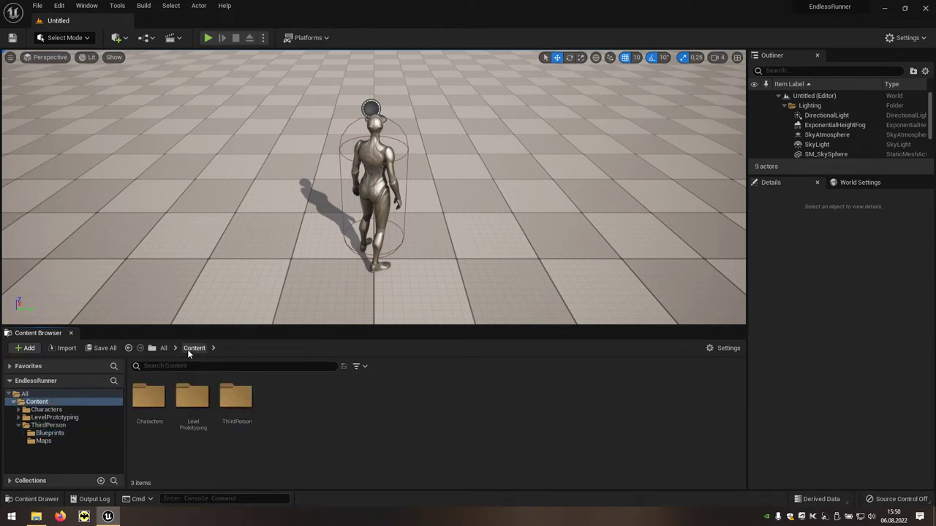
pyautogui.rightClick(305, 413)
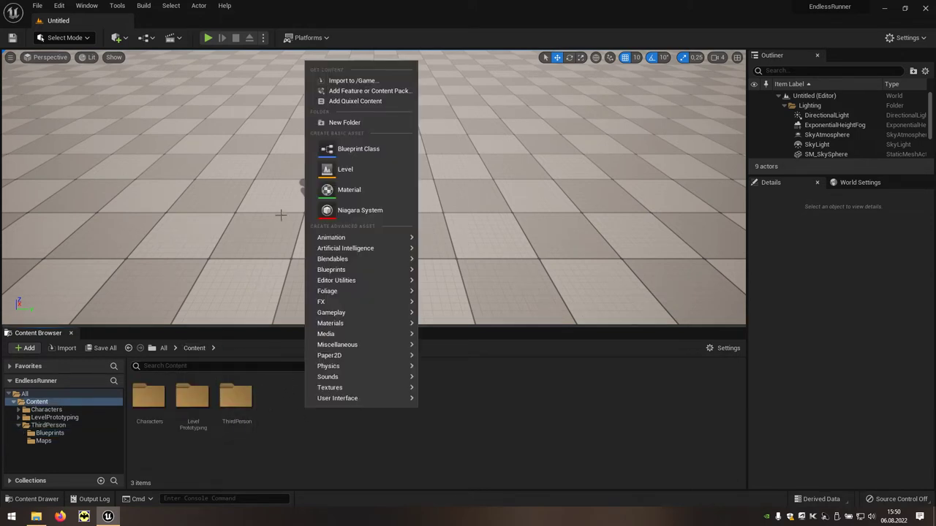
pyautogui.click(370, 126)
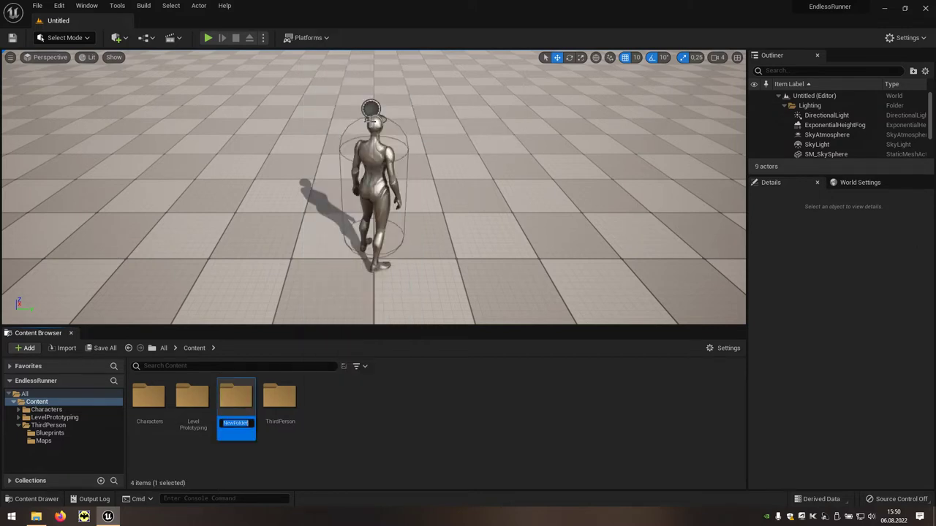
pyautogui.write('Widgets')
pyautogui.press('Return')
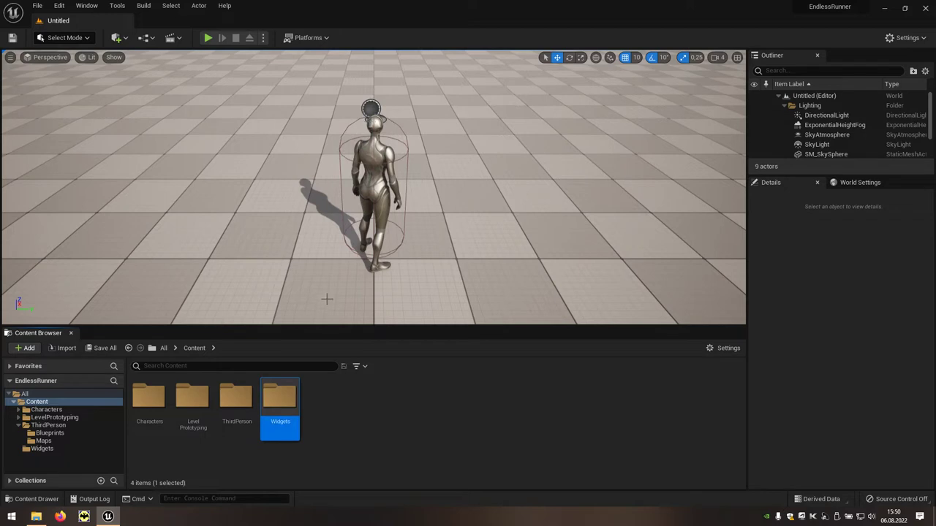
pyautogui.doubleClick(291, 431)
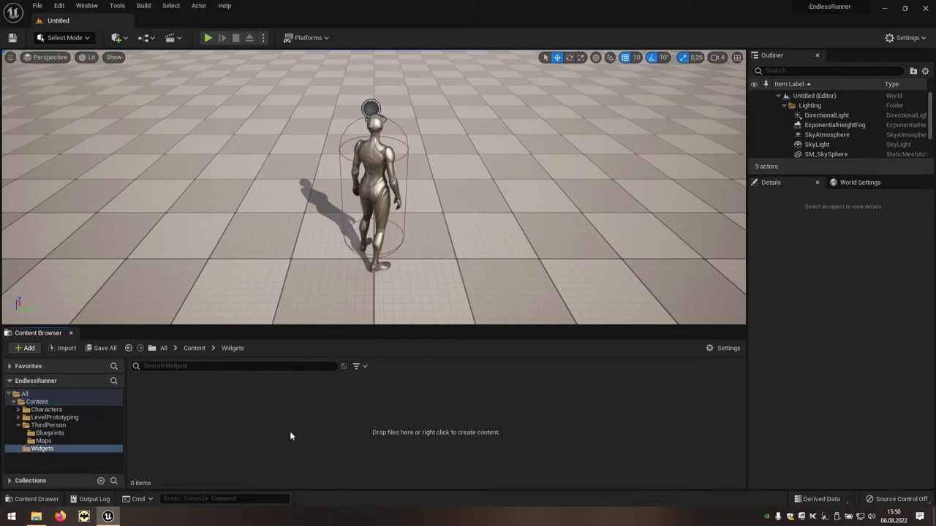
# Create a User Widget-based Widget Blueprint named HUD_Widget in Widgets and open it
pyautogui.rightClick(280, 397)
pyautogui.moveTo(299, 390)
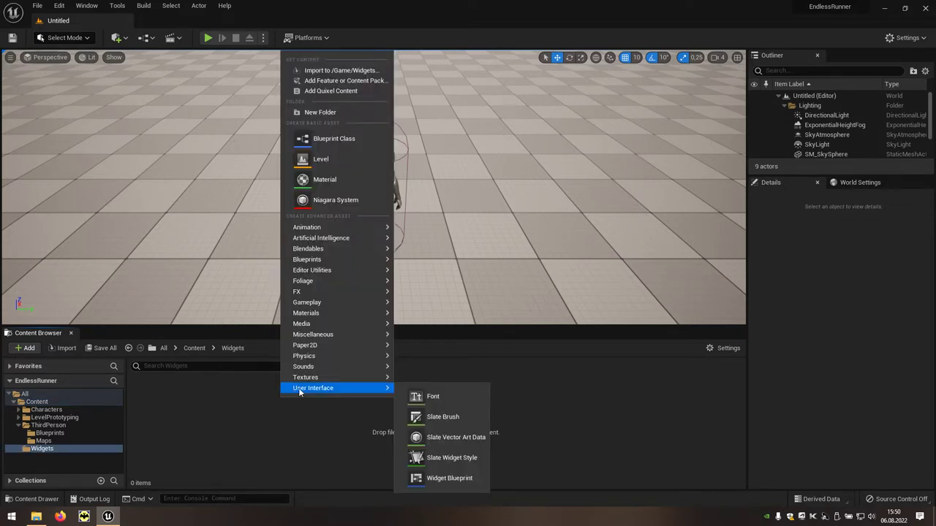
pyautogui.click(469, 485)
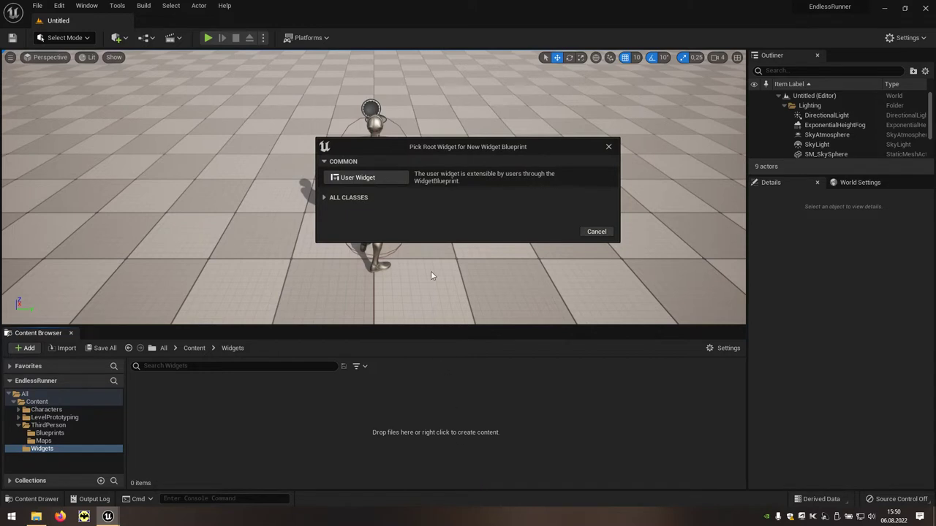
pyautogui.click(384, 179)
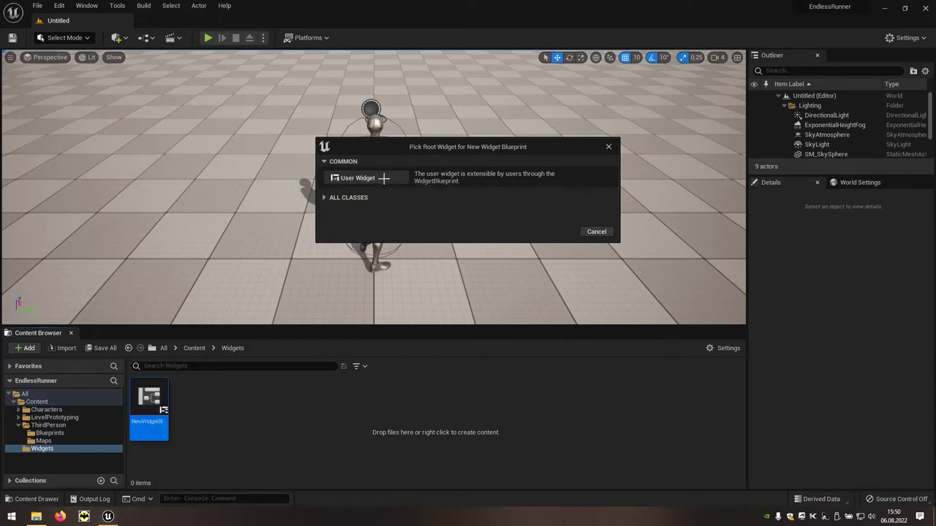
pyautogui.write('H')
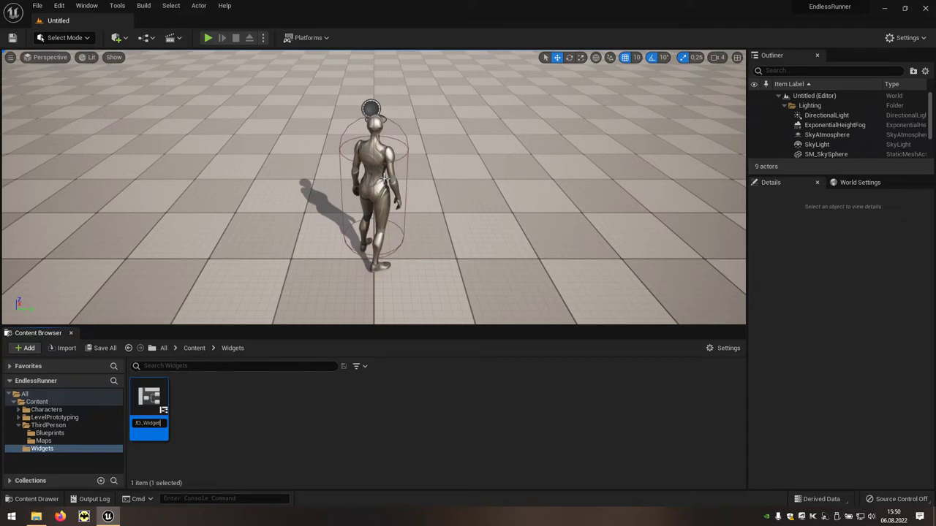
pyautogui.press('Return')
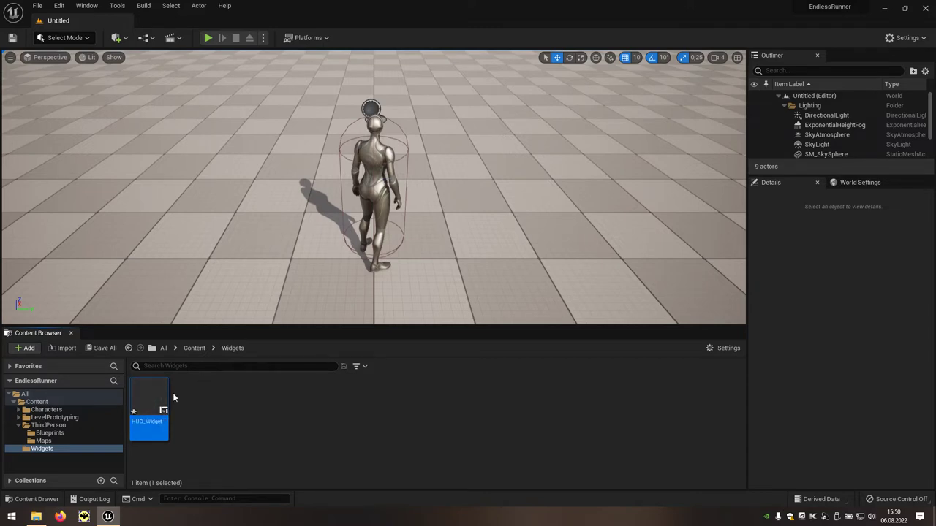
pyautogui.doubleClick(163, 400)
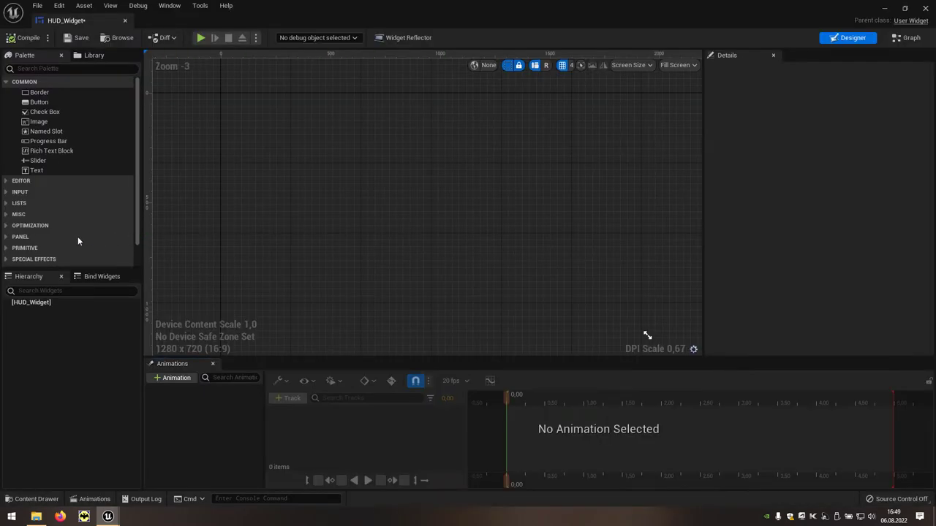
# Place a Canvas Panel on the HUD_Widget designer
pyautogui.click(6, 237)
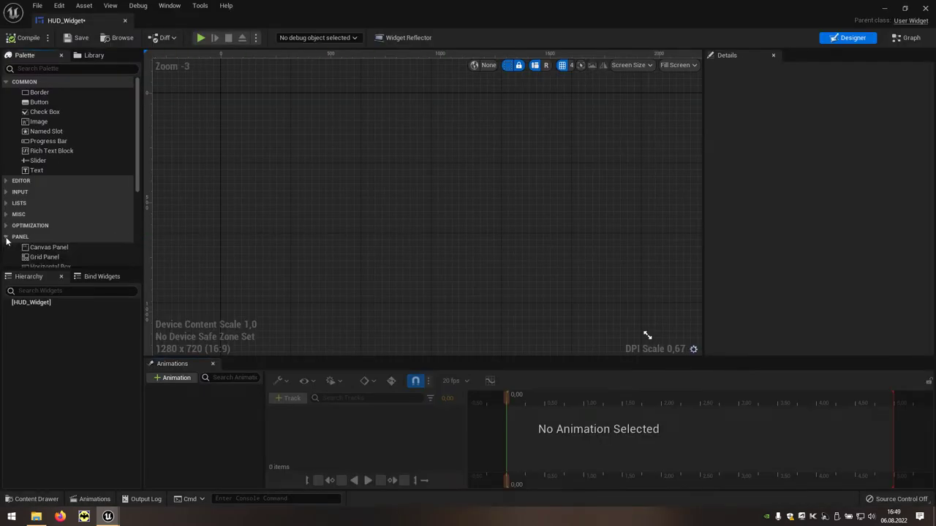
pyautogui.click(76, 247)
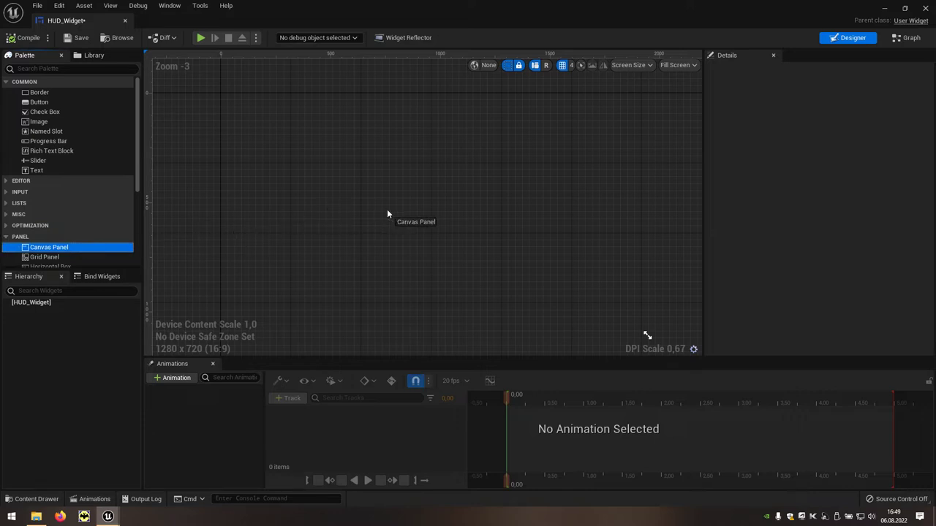
pyautogui.moveTo(359, 211); pyautogui.dragTo(387, 209)
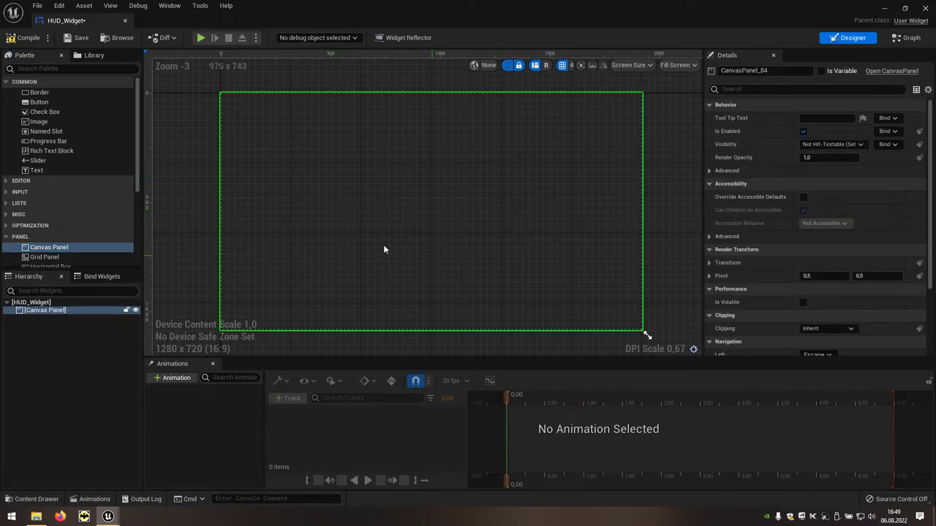
# Add a Text block to the canvas reading 'TIME: 88,88'
pyautogui.click(71, 174)
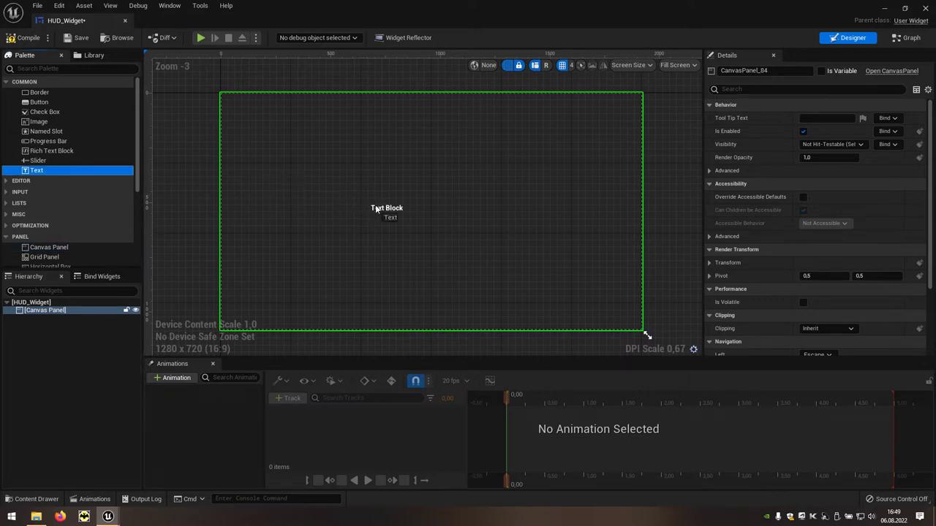
pyautogui.moveTo(55, 169); pyautogui.dragTo(408, 214)
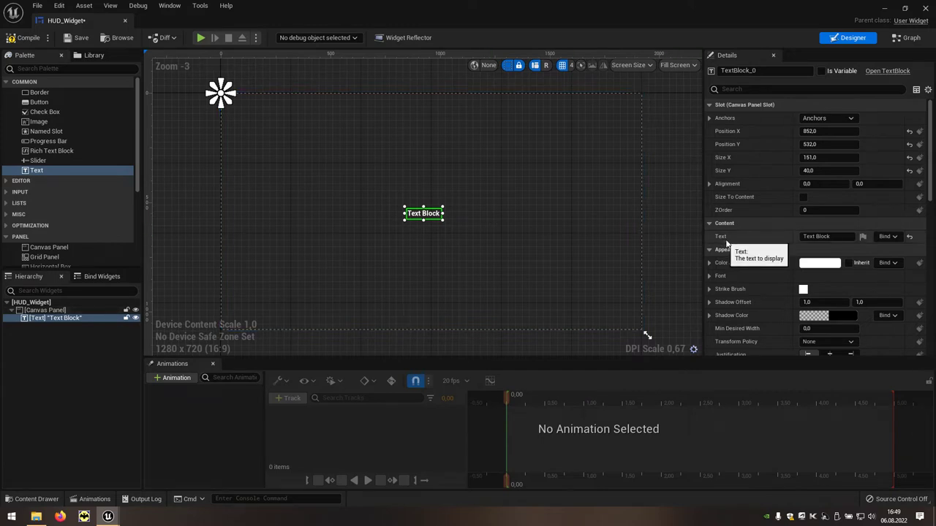
pyautogui.click(827, 236)
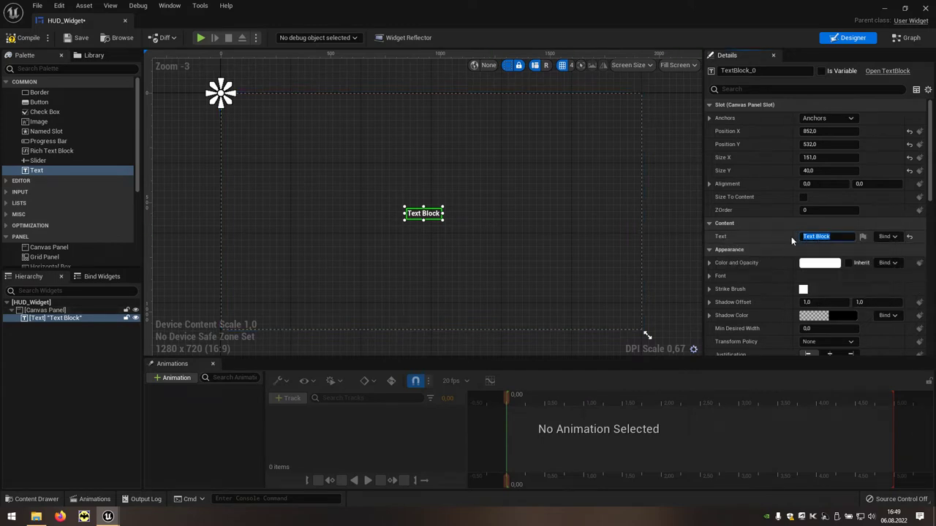
pyautogui.write('TIME: 88,88')
pyautogui.press('Return')
# Set the TIME text's font size to 48
pyautogui.click(709, 278)
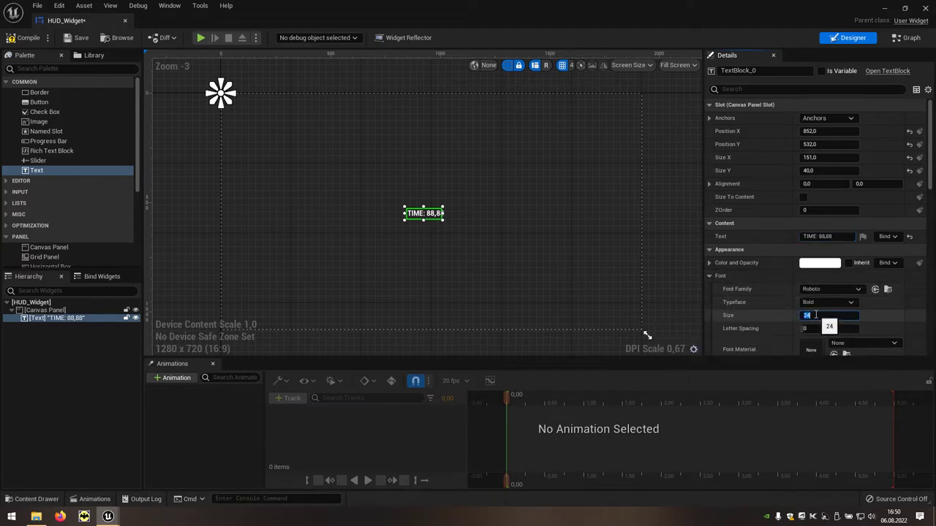
pyautogui.write('48')
pyautogui.press('Return')
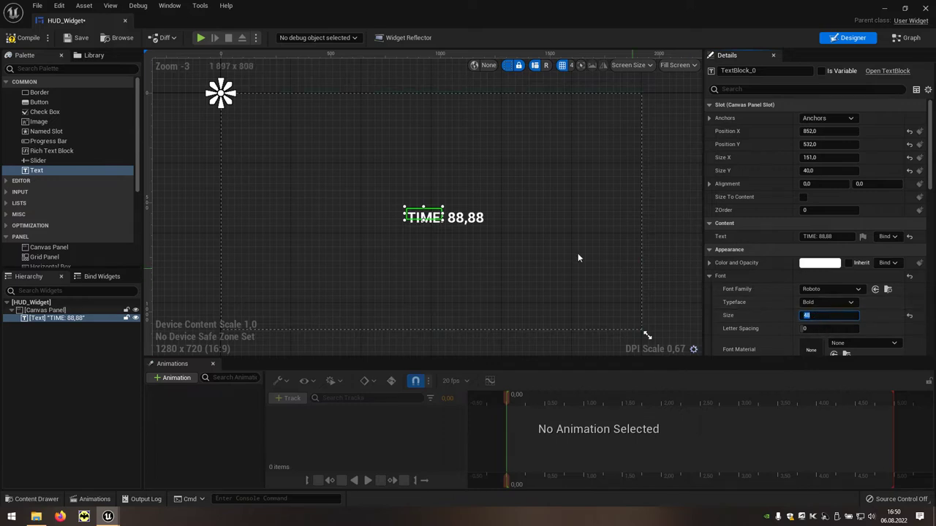
pyautogui.scroll(4, 465, 221)
pyautogui.scroll(3, 465, 221)
pyautogui.scroll(6, 437, 213)
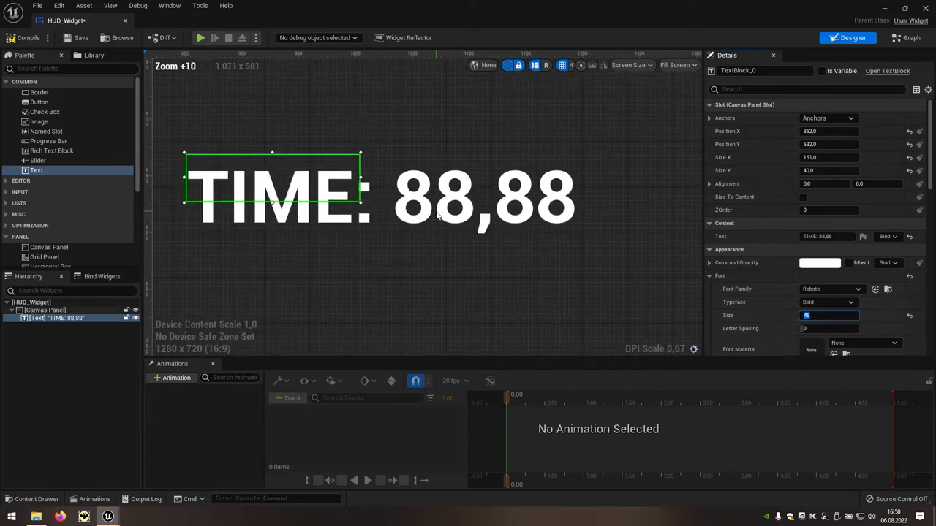
pyautogui.scroll(1, 438, 213)
pyautogui.scroll(1, 438, 213)
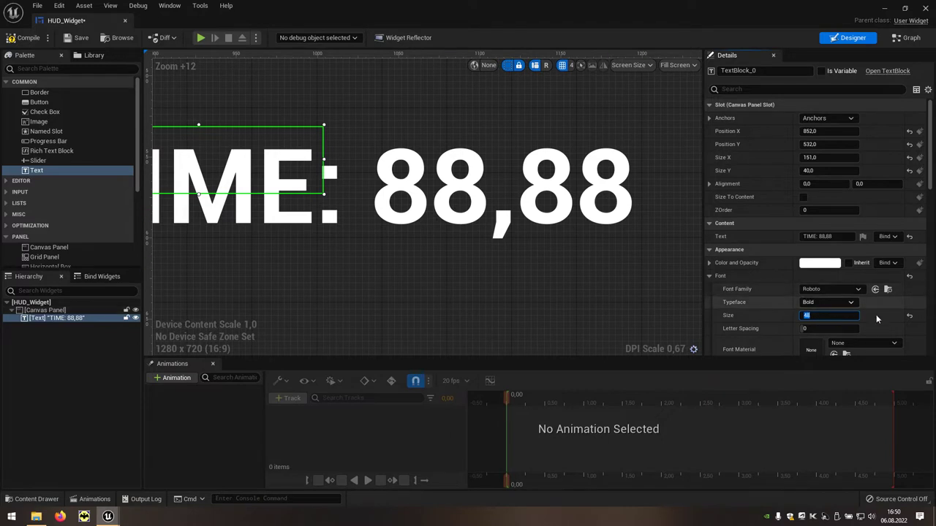
pyautogui.scroll(-2, 884, 316)
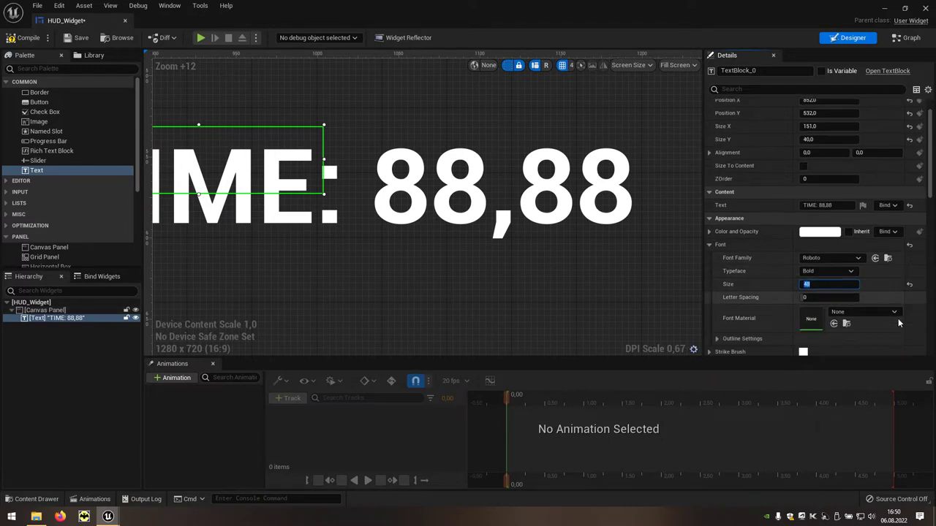
# Give the TIME text a black outline of size 3
pyautogui.click(717, 339)
pyautogui.scroll(-1, 724, 339)
pyautogui.click(805, 336)
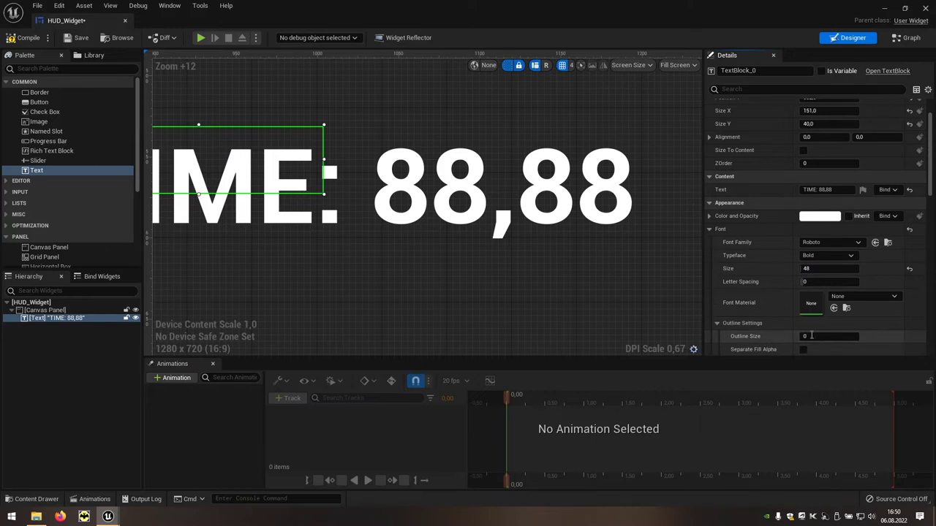
pyautogui.write('3')
pyautogui.press('Return')
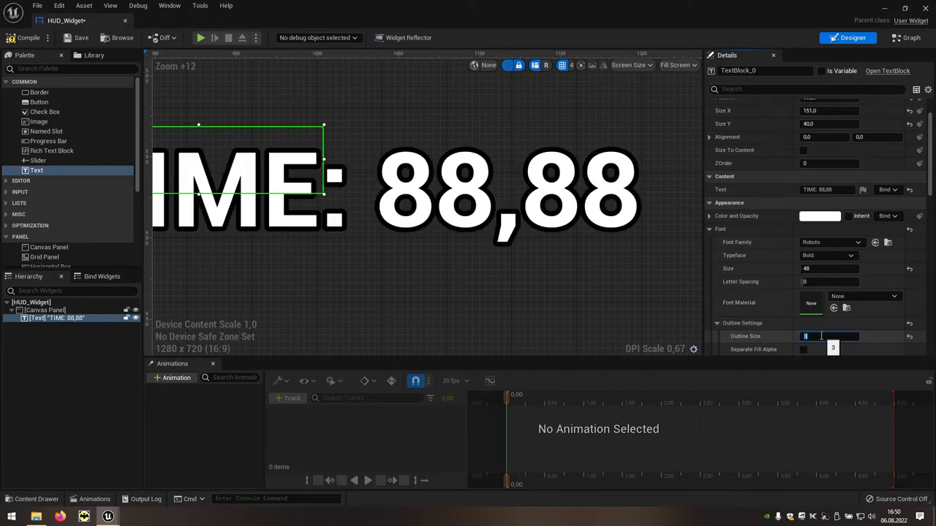
pyautogui.scroll(-8, 430, 248)
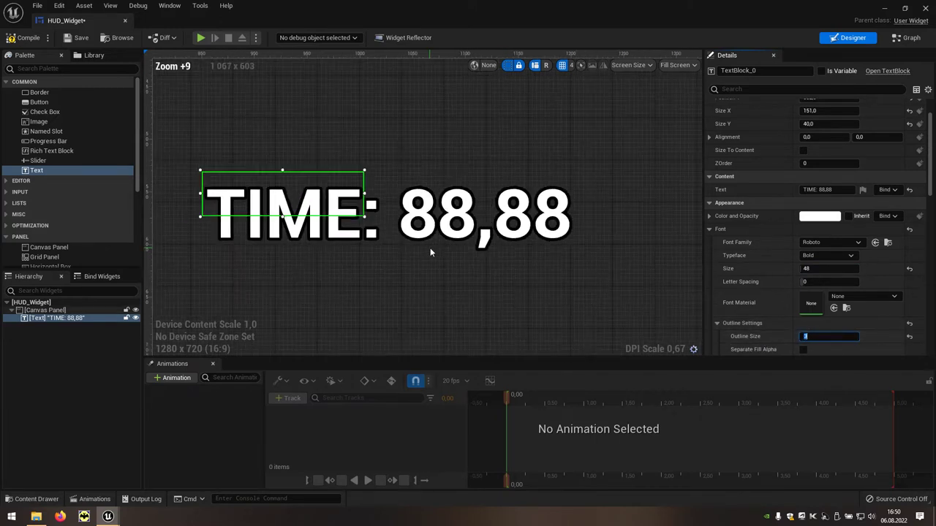
pyautogui.scroll(-4, 413, 247)
# Enlarge the TIME text box, move it top-right, and apply the top-right anchor preset
pyautogui.scroll(-3, 403, 278)
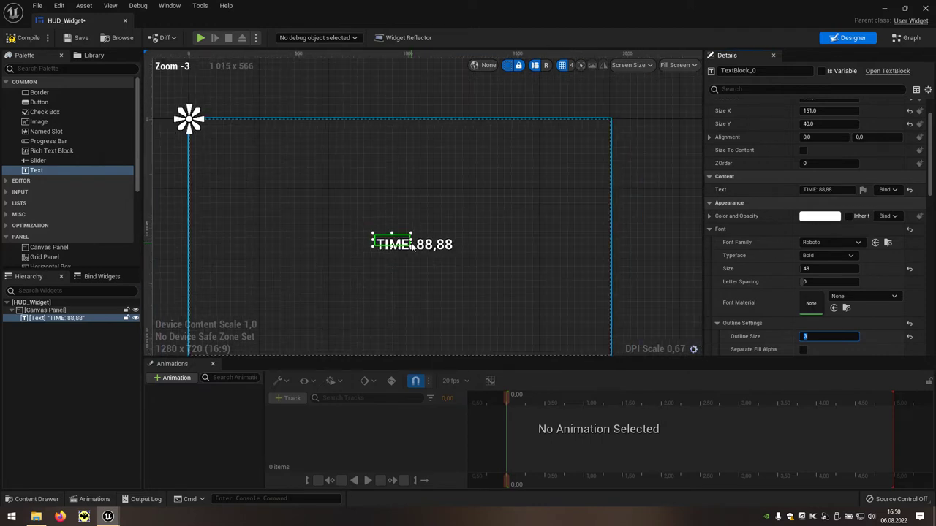
pyautogui.moveTo(403, 281); pyautogui.dragTo(427, 253, button='right')
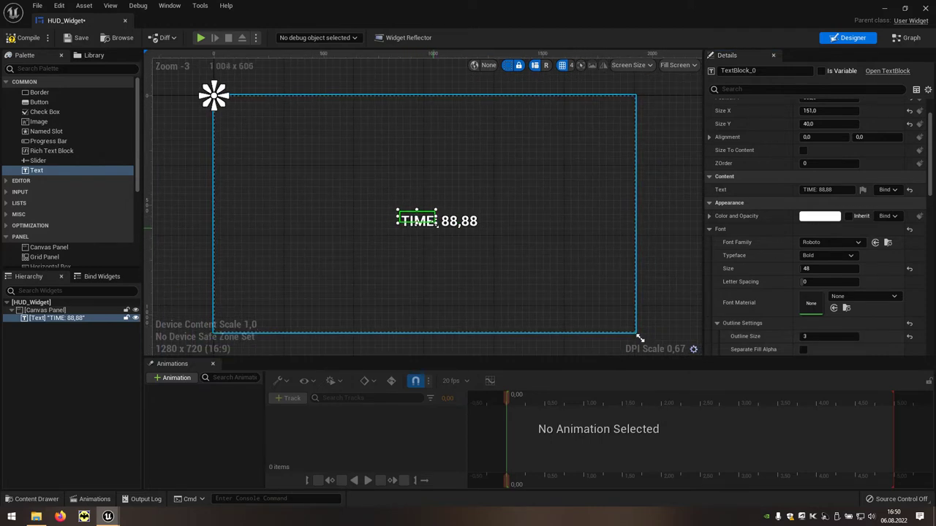
pyautogui.moveTo(437, 231)
pyautogui.mouseDown()
pyautogui.moveTo(487, 235)
pyautogui.moveTo(611, 117)
pyautogui.mouseUp()
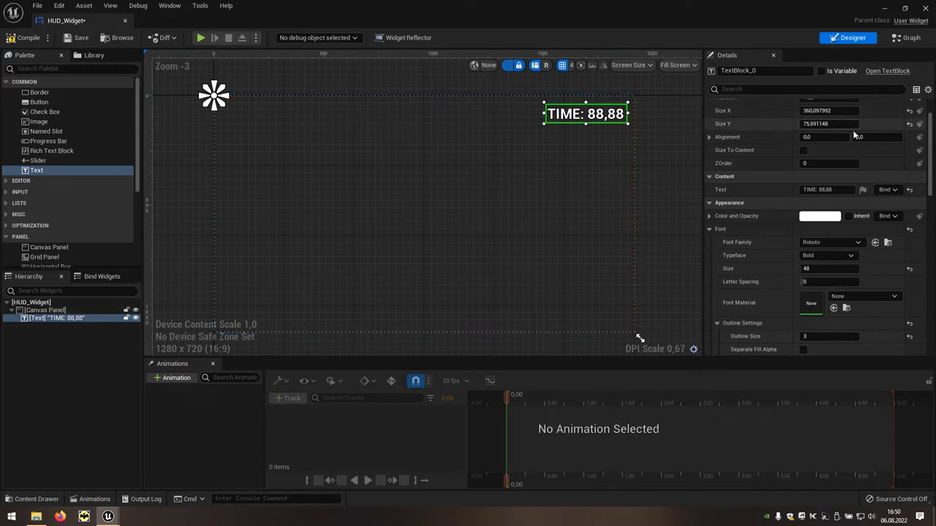
pyautogui.scroll(2, 930, 139)
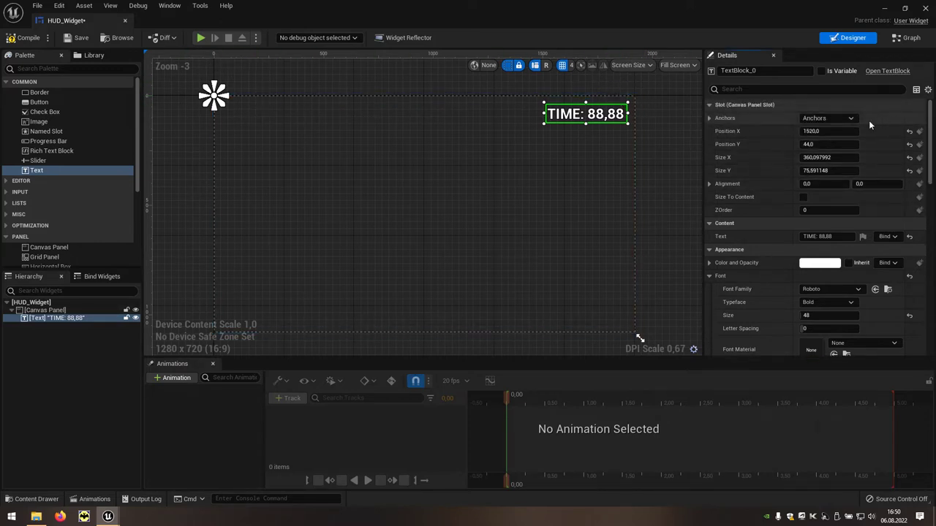
pyautogui.click(841, 120)
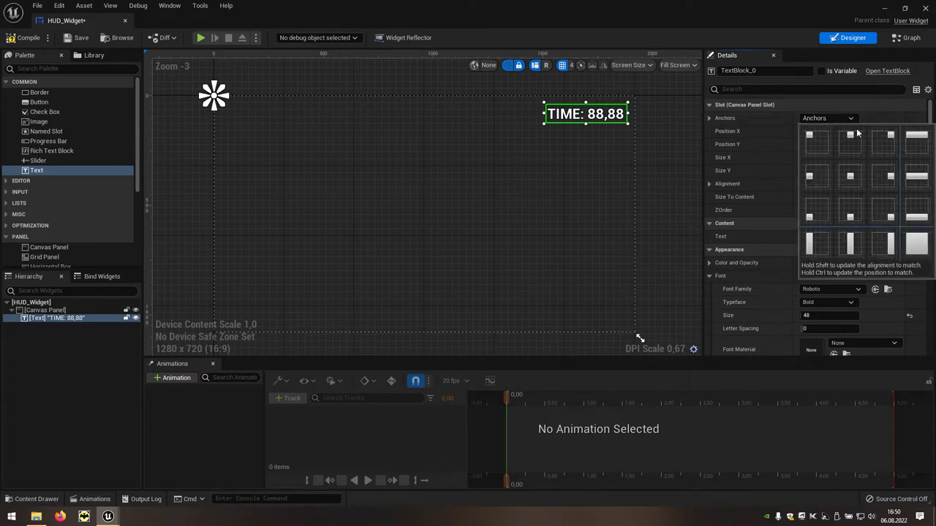
pyautogui.click(877, 140)
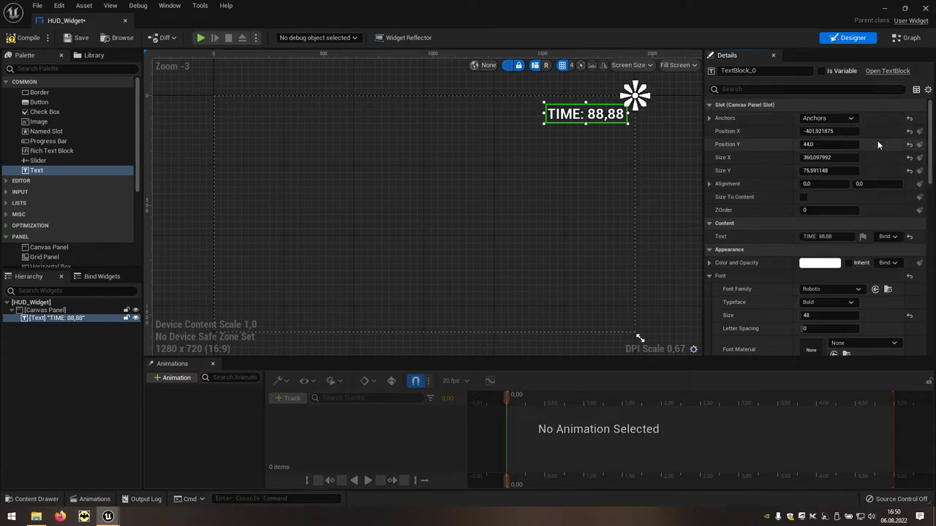
pyautogui.click(668, 186)
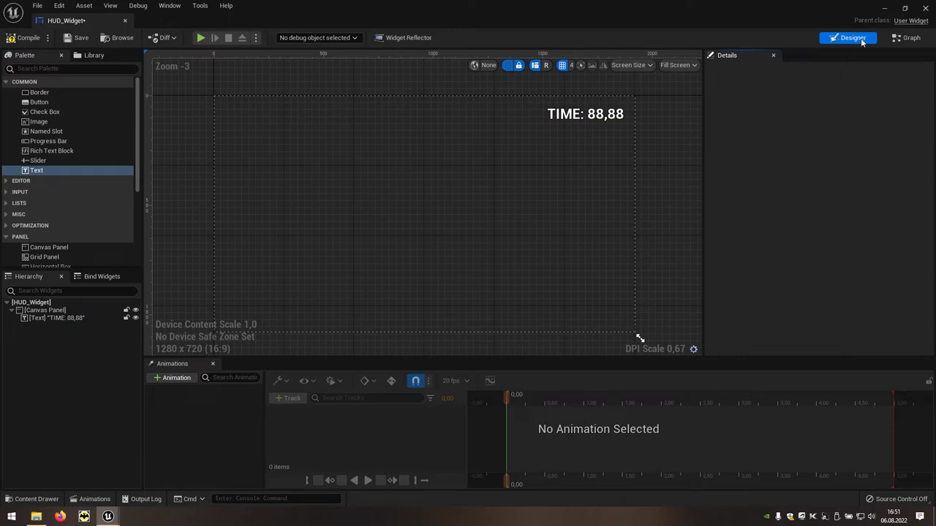
# Minimize the widget editor and open BP_ThirdPersonCharacter from Content > ThirdPerson > Blueprints
pyautogui.click(885, 9)
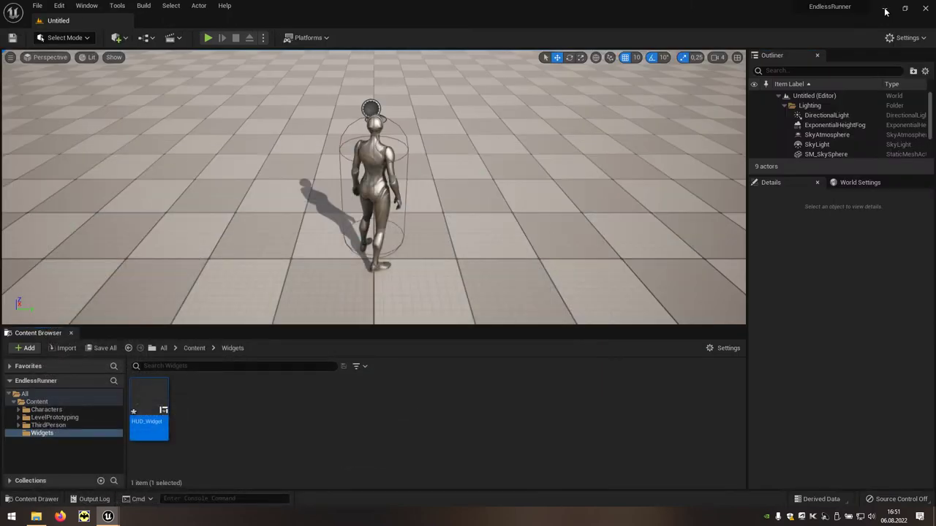
pyautogui.click(194, 348)
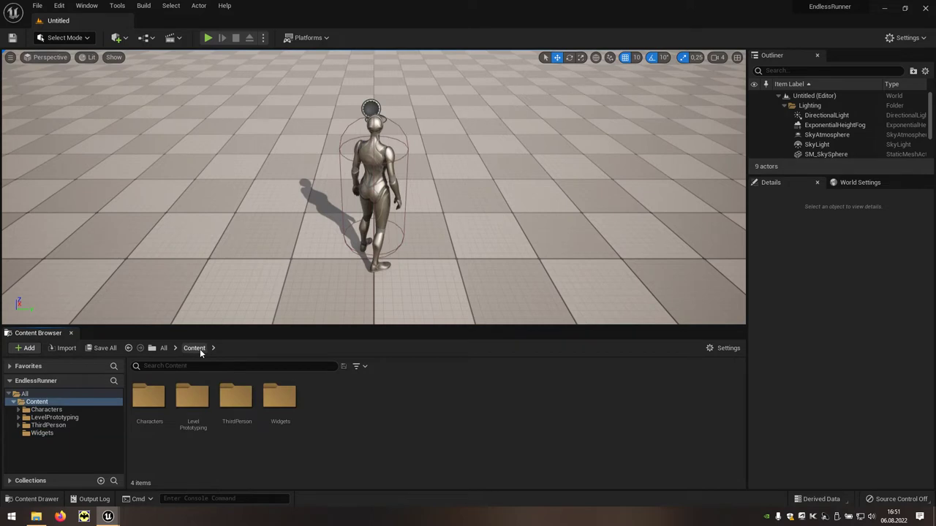
pyautogui.click(232, 428)
pyautogui.doubleClick(233, 428)
pyautogui.click(155, 430)
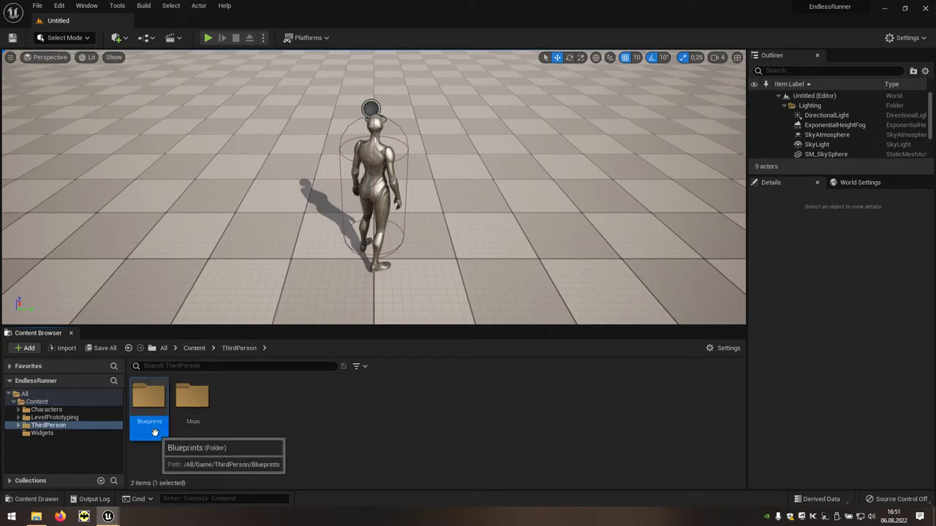
pyautogui.doubleClick(155, 430)
pyautogui.click(200, 430)
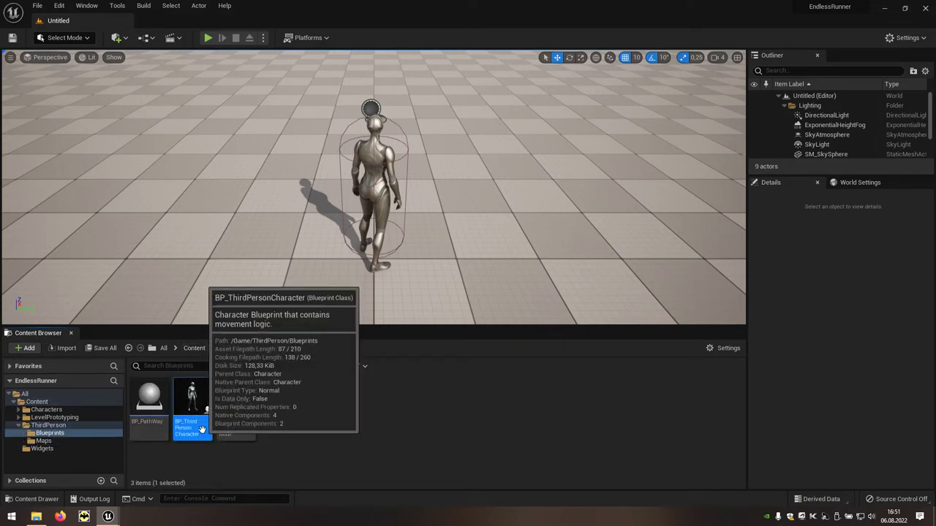
pyautogui.doubleClick(202, 429)
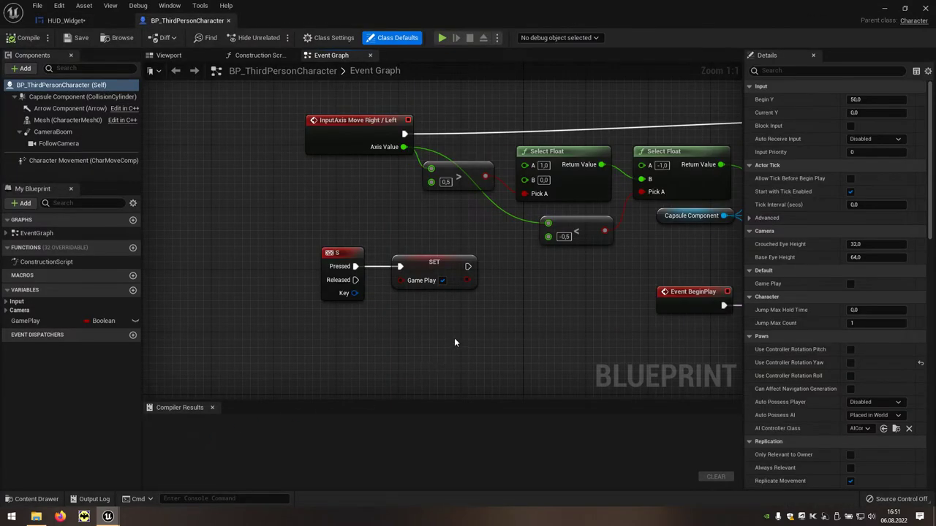
# Rearrange the S key nodes and Event BeginPlay to make room in the Event Graph
pyautogui.moveTo(454, 339)
pyautogui.mouseDown()
pyautogui.moveTo(314, 243)
pyautogui.moveTo(340, 213)
pyautogui.mouseUp()
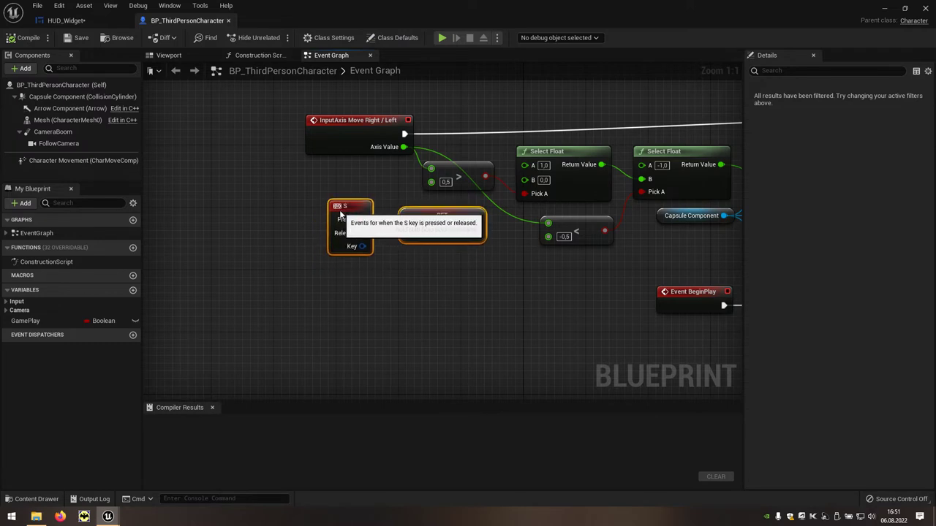
pyautogui.moveTo(437, 307); pyautogui.dragTo(317, 259, button='right')
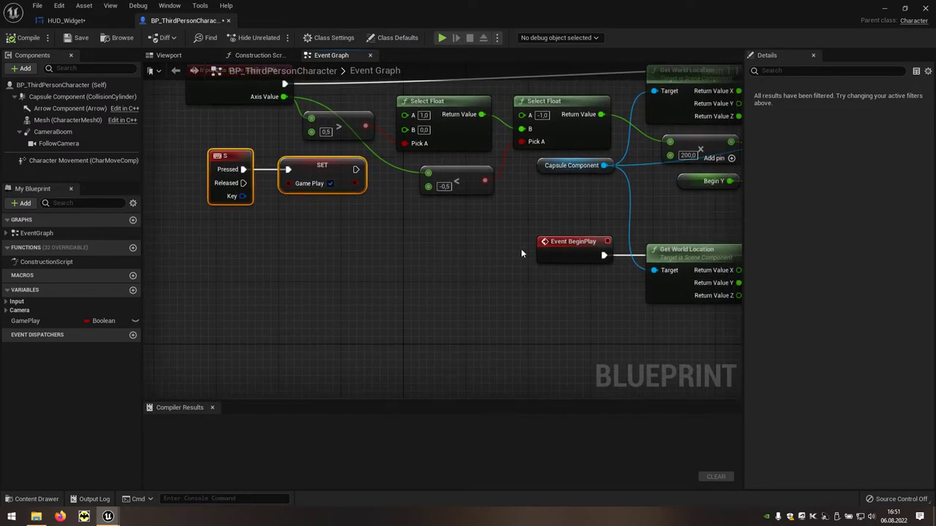
pyautogui.moveTo(546, 242); pyautogui.dragTo(232, 243)
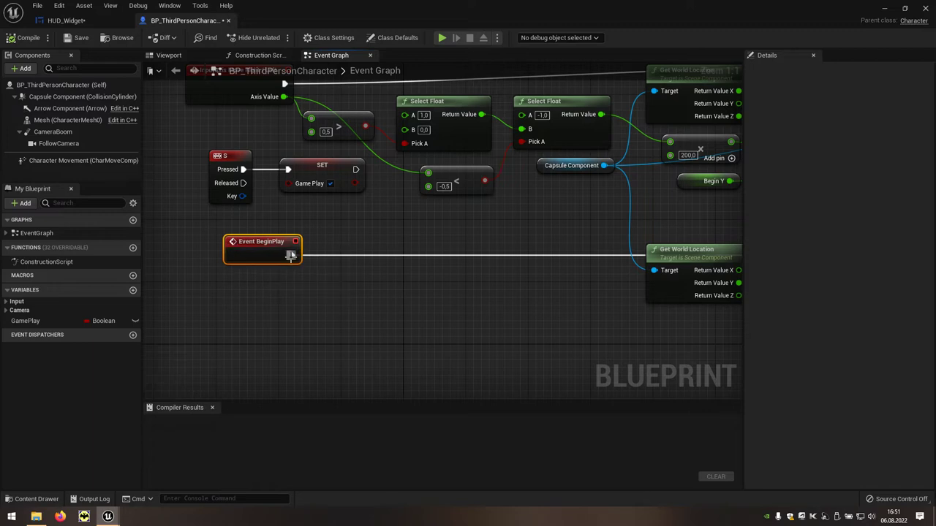
# Add a Create Widget node after Event BeginPlay with its Class set to HUD_Widget
pyautogui.moveTo(292, 255); pyautogui.dragTo(319, 290)
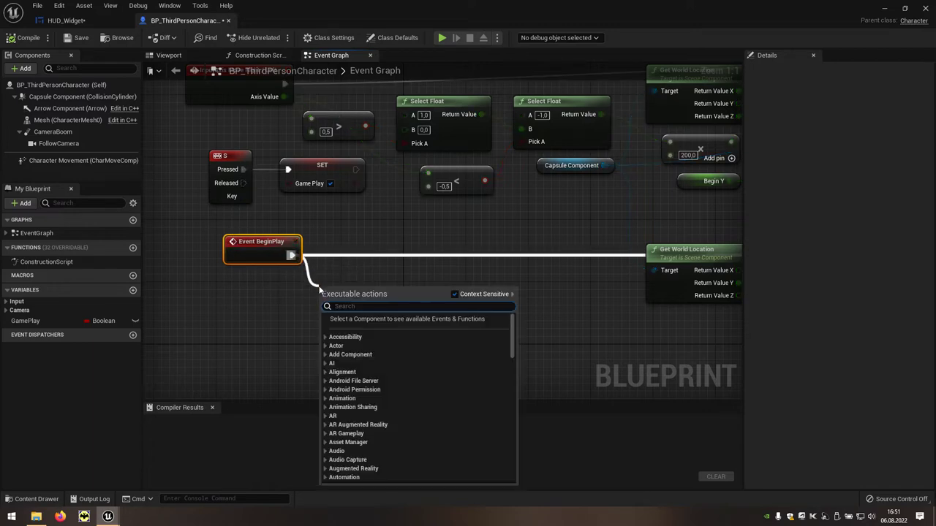
pyautogui.write('create w')
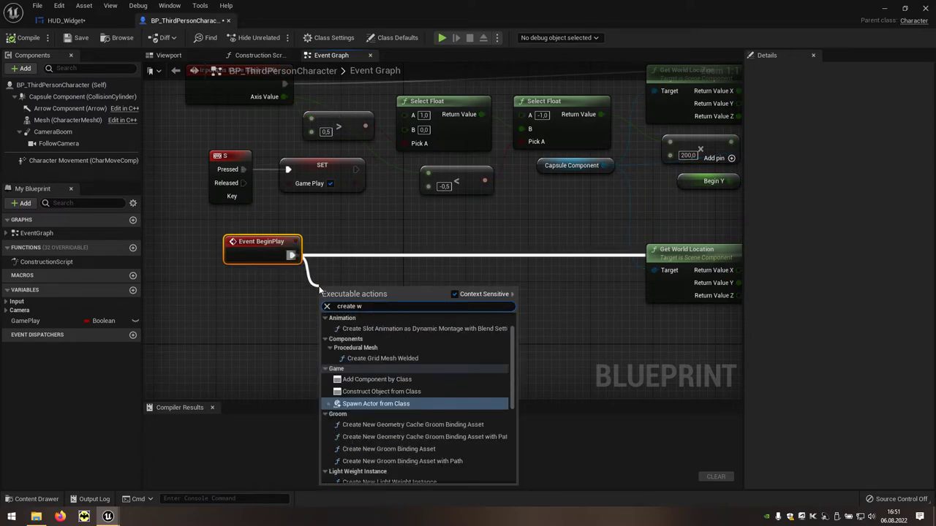
pyautogui.write('id')
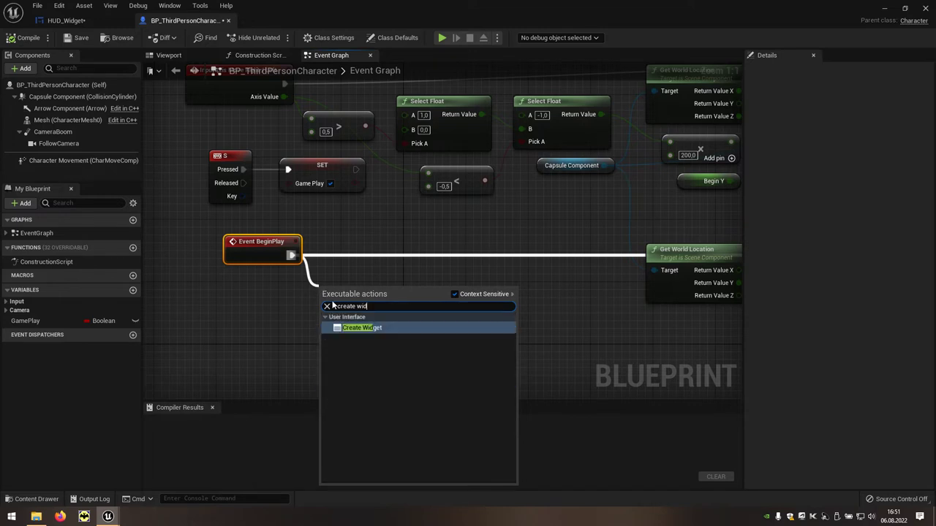
pyautogui.click(370, 328)
pyautogui.moveTo(399, 295); pyautogui.dragTo(398, 240)
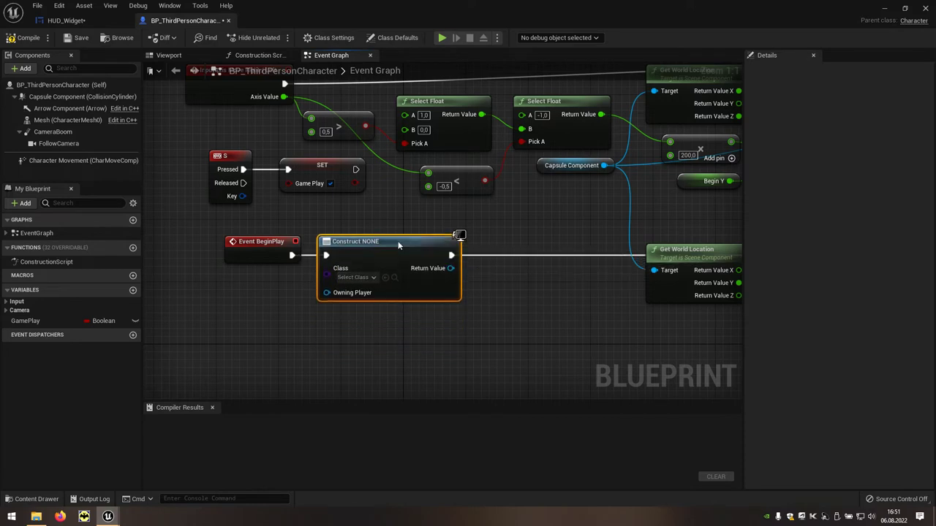
pyautogui.click(376, 280)
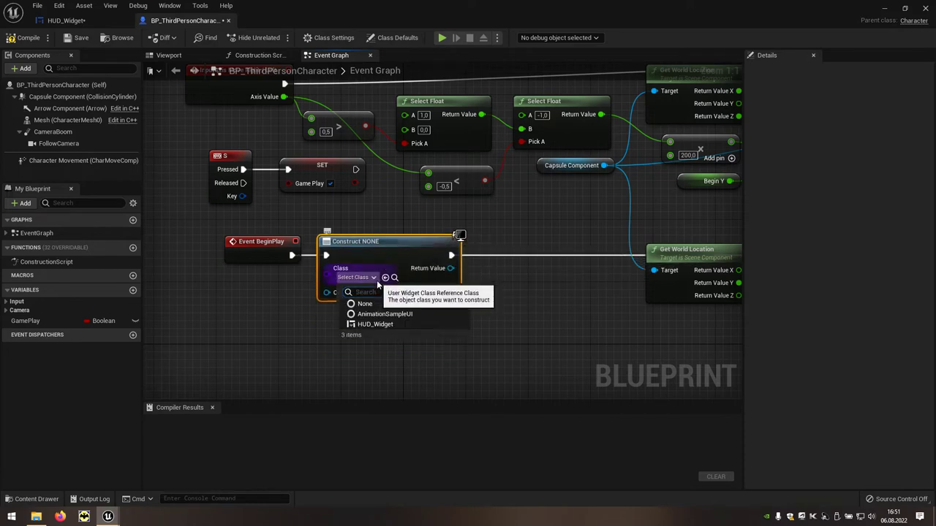
pyautogui.click(392, 324)
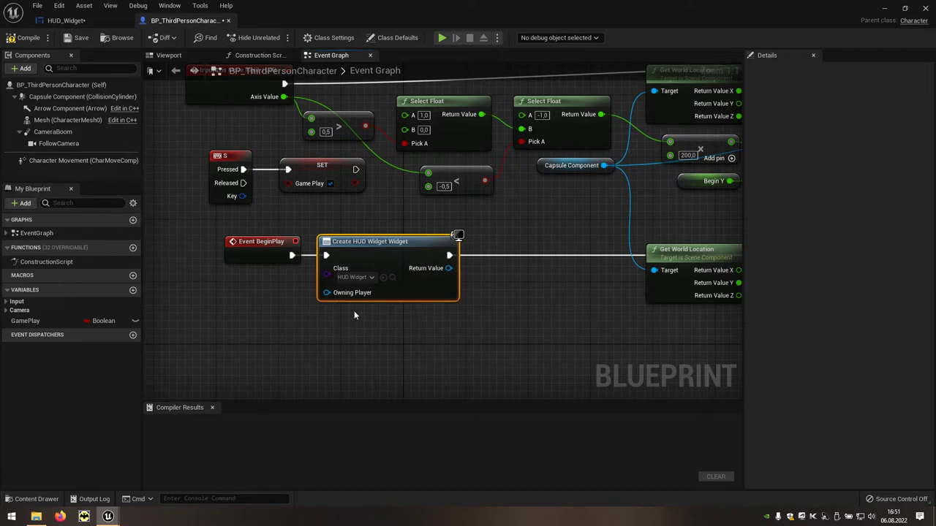
# Feed Get Player Controller into the Create Widget node's Owning Player pin
pyautogui.moveTo(327, 292); pyautogui.dragTo(289, 322)
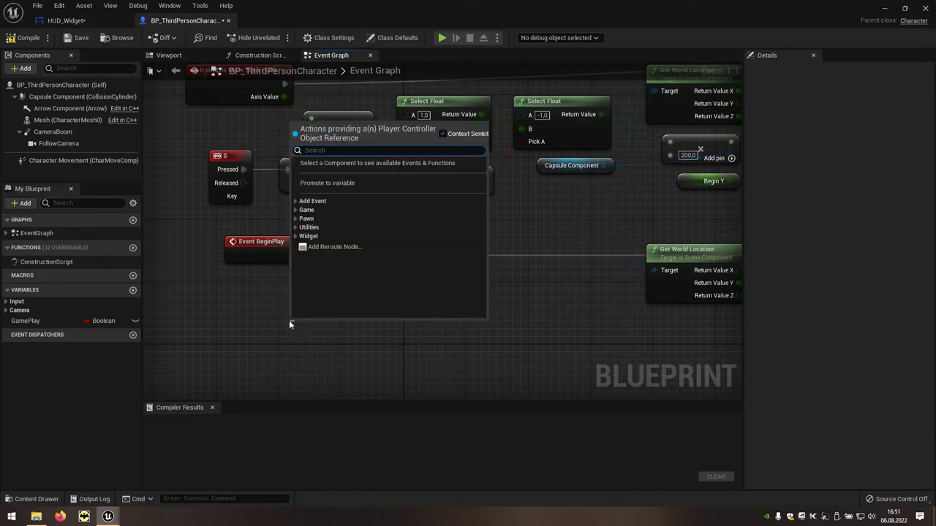
pyautogui.write('get pl')
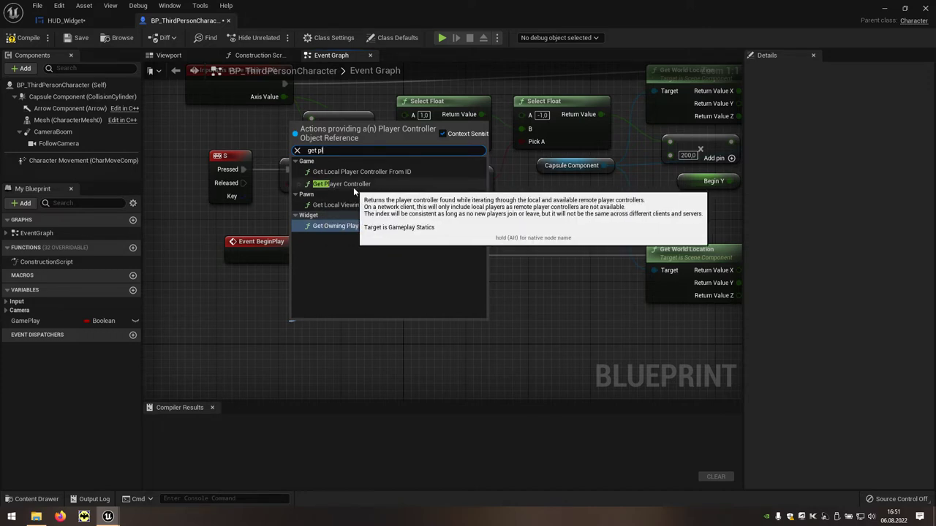
pyautogui.click(372, 186)
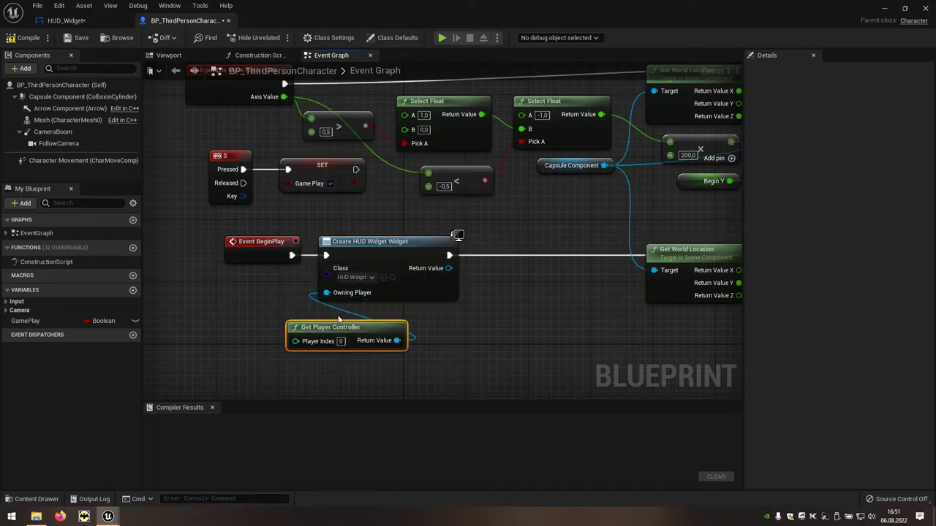
pyautogui.moveTo(341, 331); pyautogui.dragTo(231, 284)
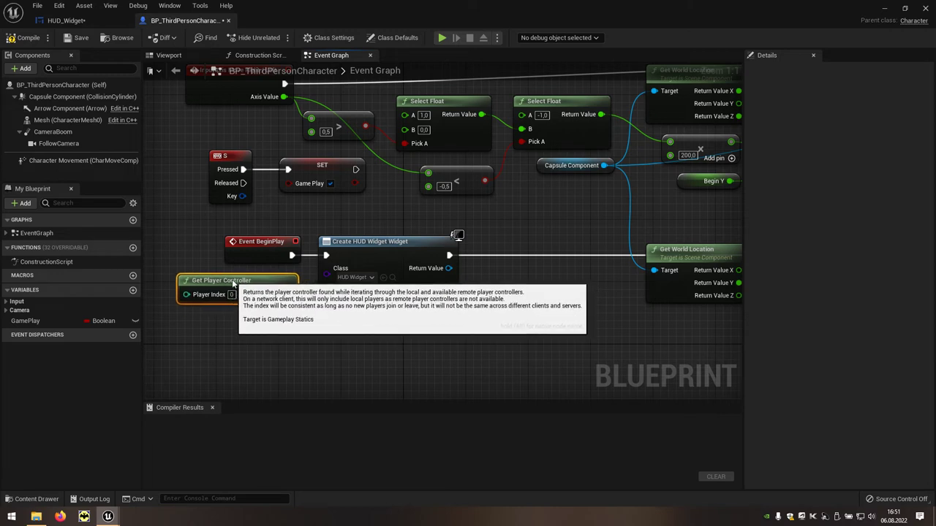
# Add the created widget to the viewport, chaining execution from Create Widget to Get World Location
pyautogui.moveTo(452, 351); pyautogui.dragTo(337, 340, button='right')
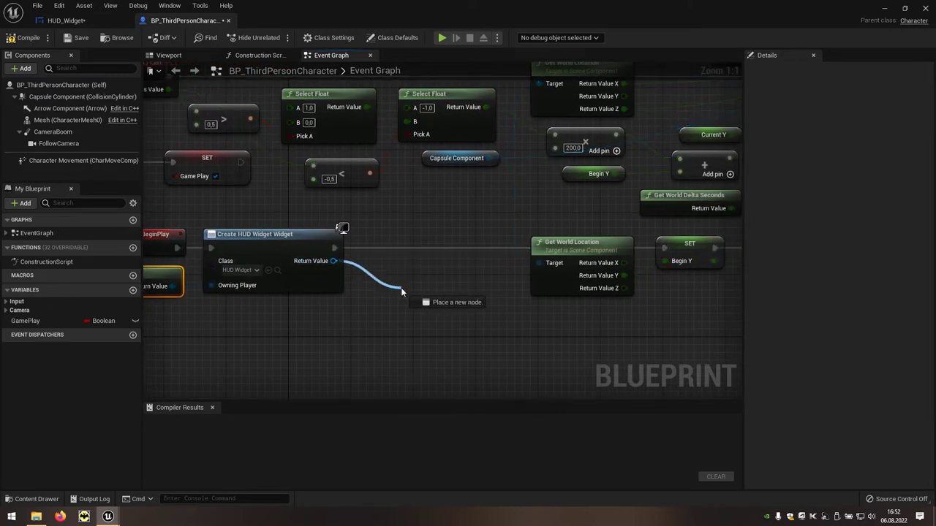
pyautogui.moveTo(334, 261); pyautogui.dragTo(400, 287)
pyautogui.write('add to')
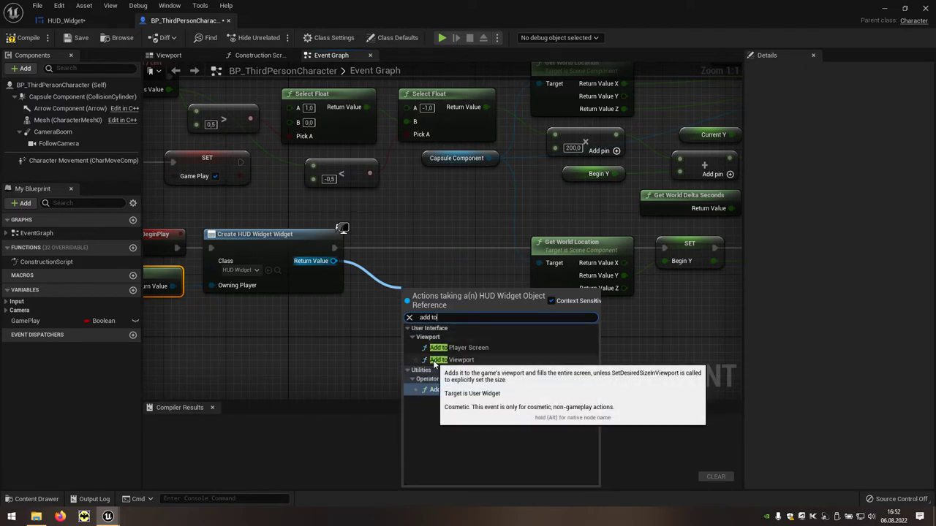
pyautogui.click(474, 360)
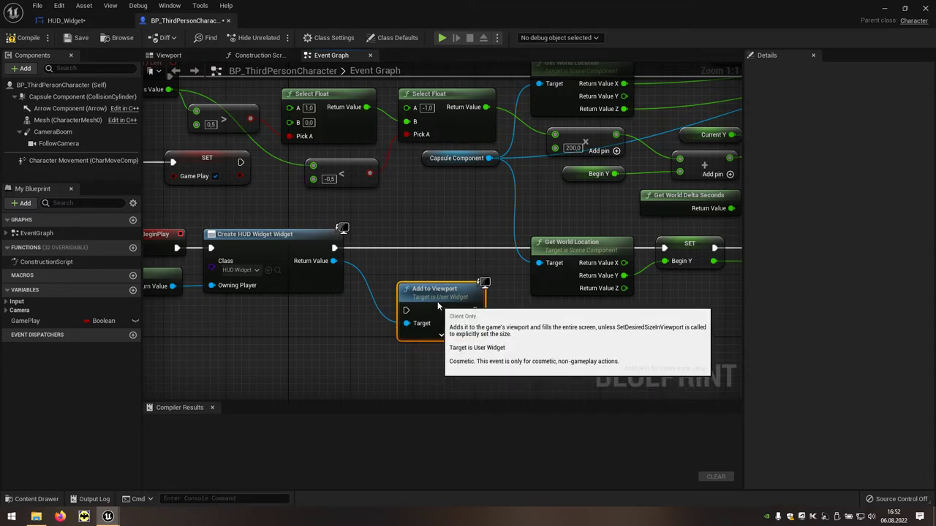
pyautogui.moveTo(437, 301); pyautogui.dragTo(437, 239)
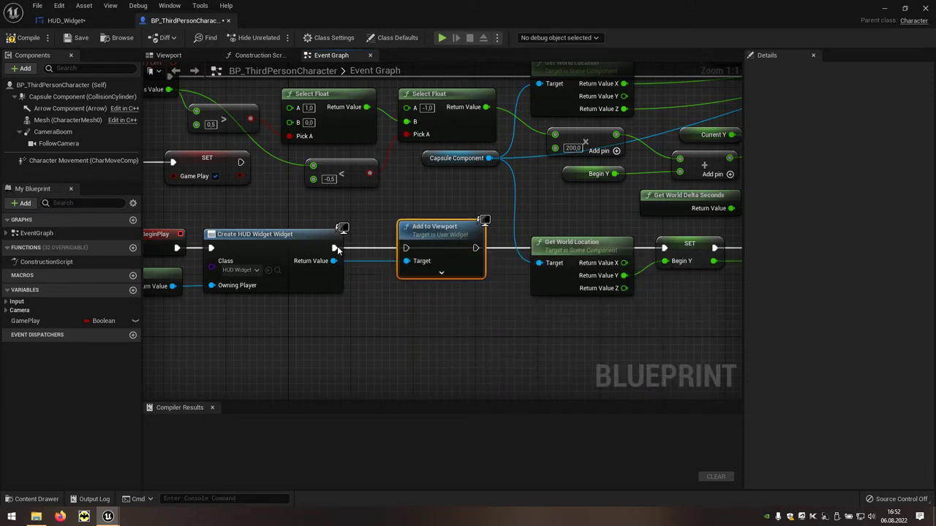
pyautogui.moveTo(334, 248); pyautogui.dragTo(402, 250)
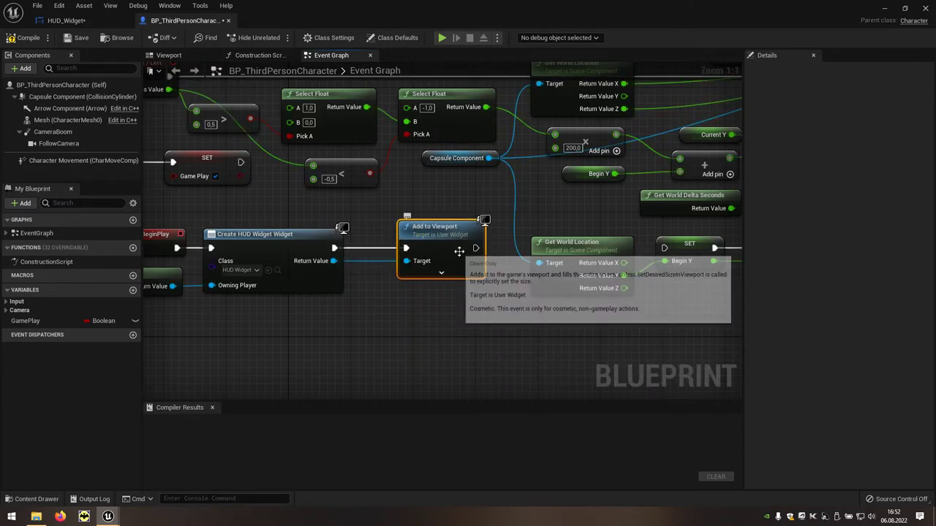
pyautogui.moveTo(476, 248); pyautogui.dragTo(664, 249)
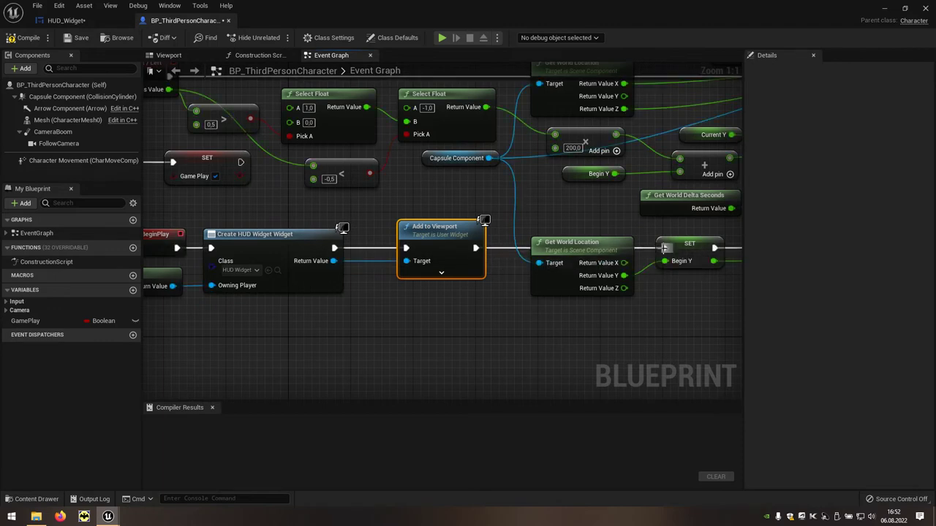
# Test-play the level to see the TIME: 88,88 HUD, then reopen BP_ThirdPersonCharacter
pyautogui.click(883, 8)
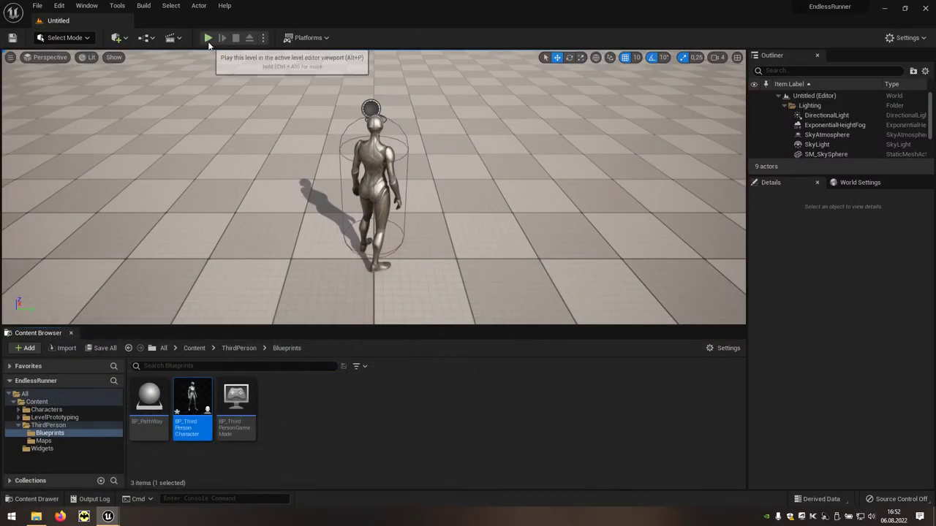
pyautogui.click(208, 37)
pyautogui.click(308, 202)
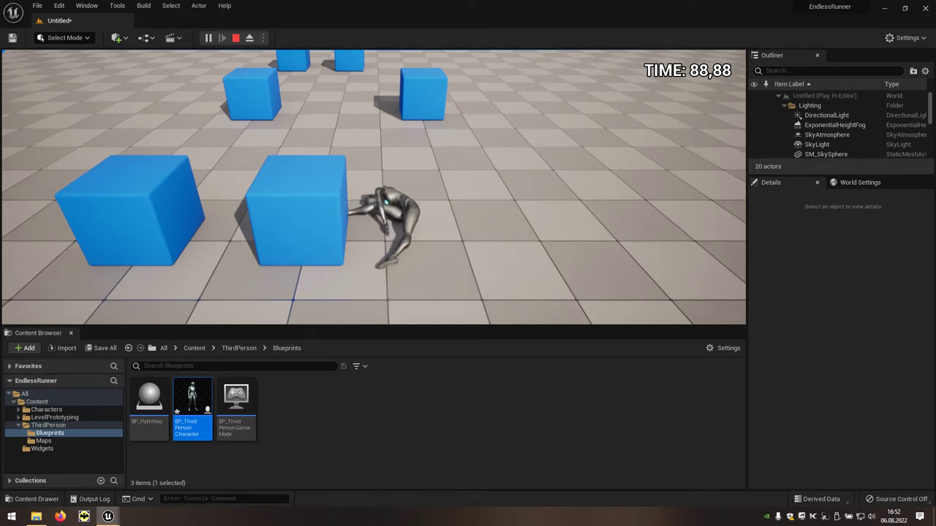
pyautogui.press('Escape')
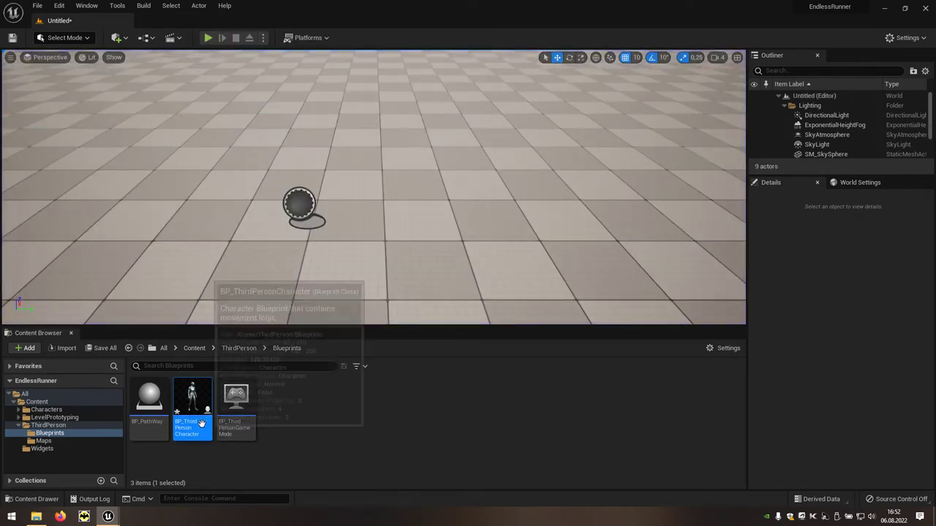
pyautogui.doubleClick(201, 424)
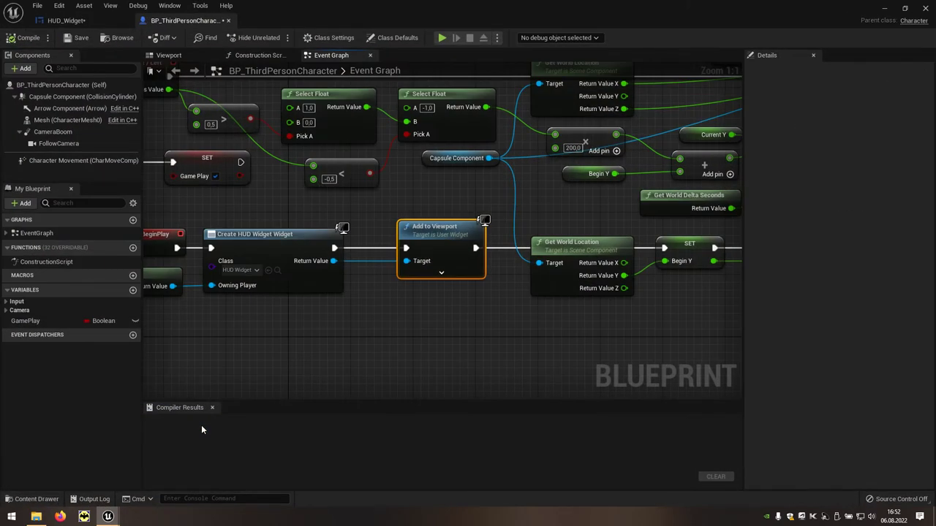
# Delete Event Pre Construct and Event Construct from HUD_Widget's event graph
pyautogui.click(74, 25)
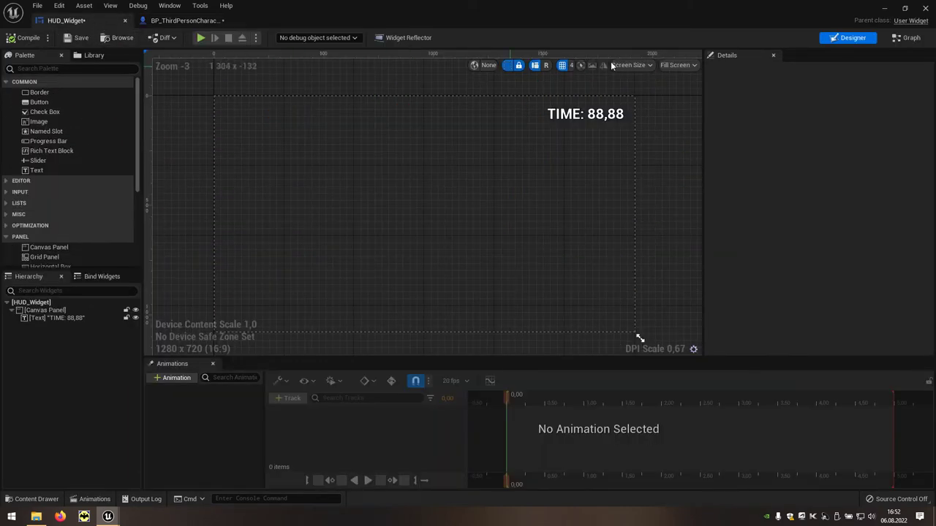
pyautogui.click(896, 40)
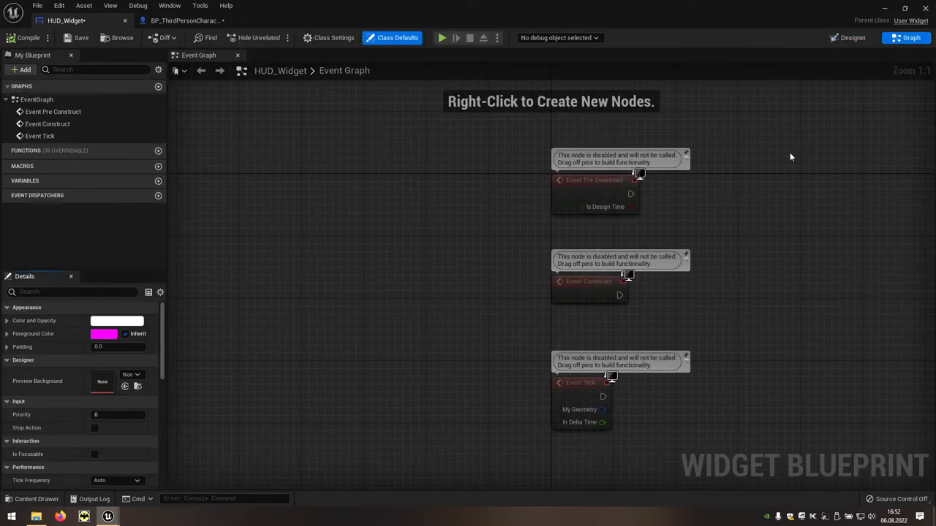
pyautogui.moveTo(776, 164); pyautogui.dragTo(494, 304)
pyautogui.press('Delete')
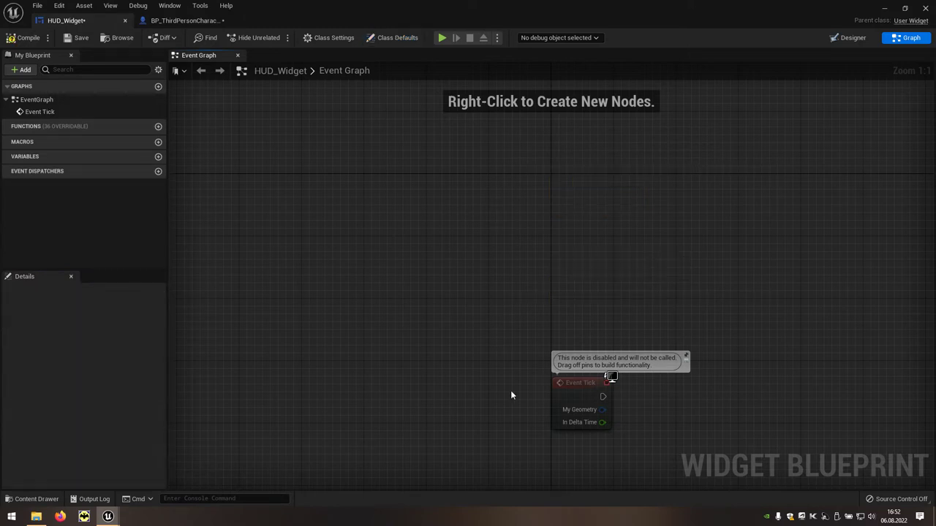
pyautogui.moveTo(511, 395); pyautogui.dragTo(205, 171, button='right')
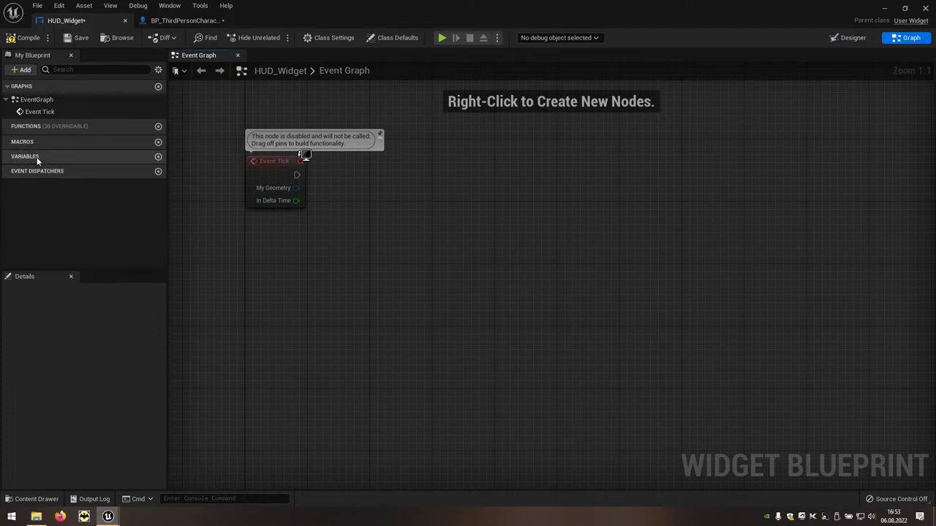
# Add a Float variable named GameTime and compile the widget
pyautogui.click(158, 157)
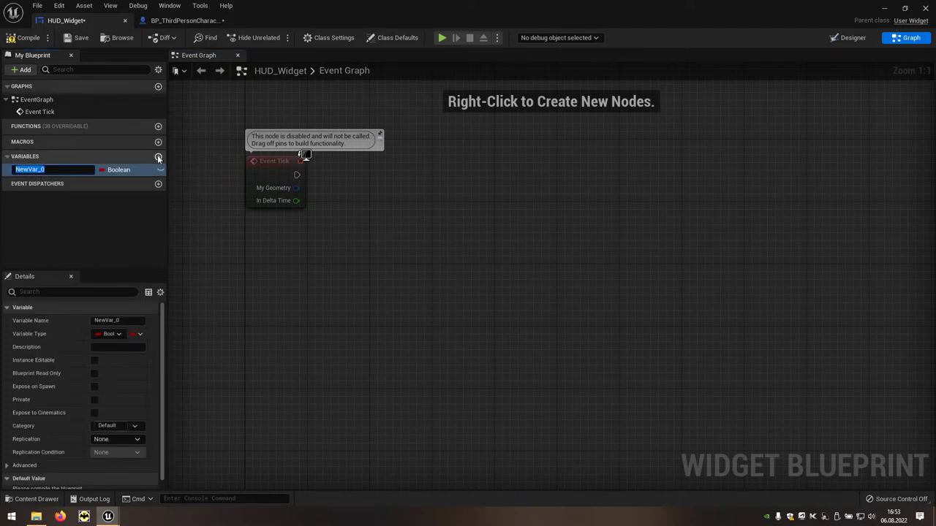
pyautogui.write('GameTime')
pyautogui.press('Return')
pyautogui.click(117, 334)
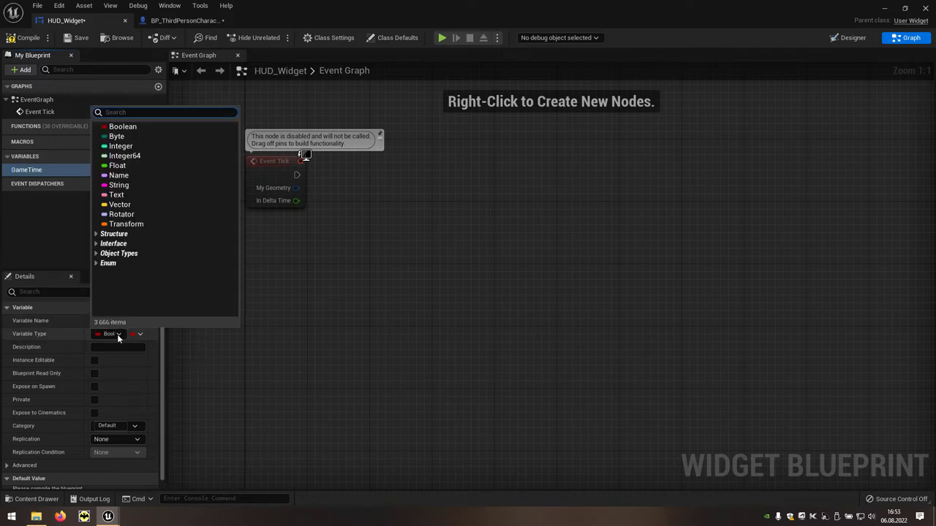
pyautogui.click(116, 167)
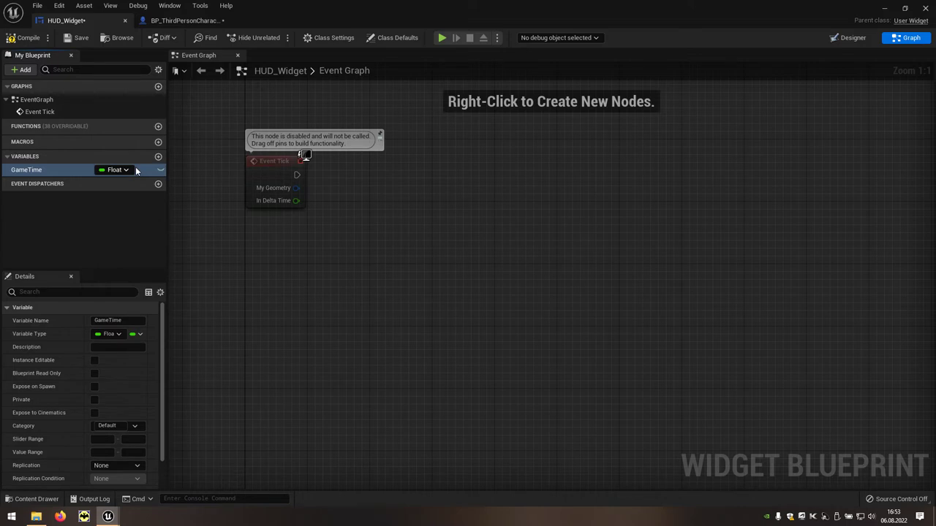
pyautogui.click(21, 42)
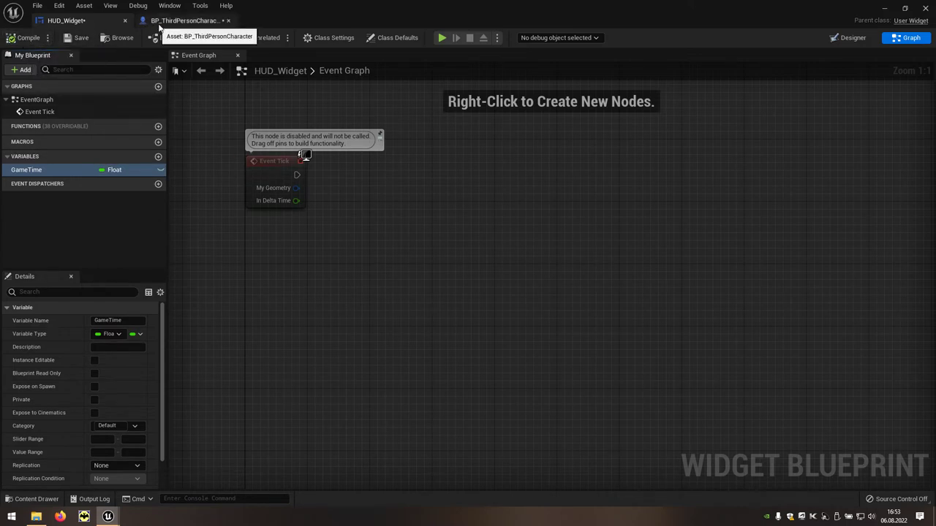
# Add an Event Tick node and a GamePlay getter to the character blueprint graph
pyautogui.click(188, 22)
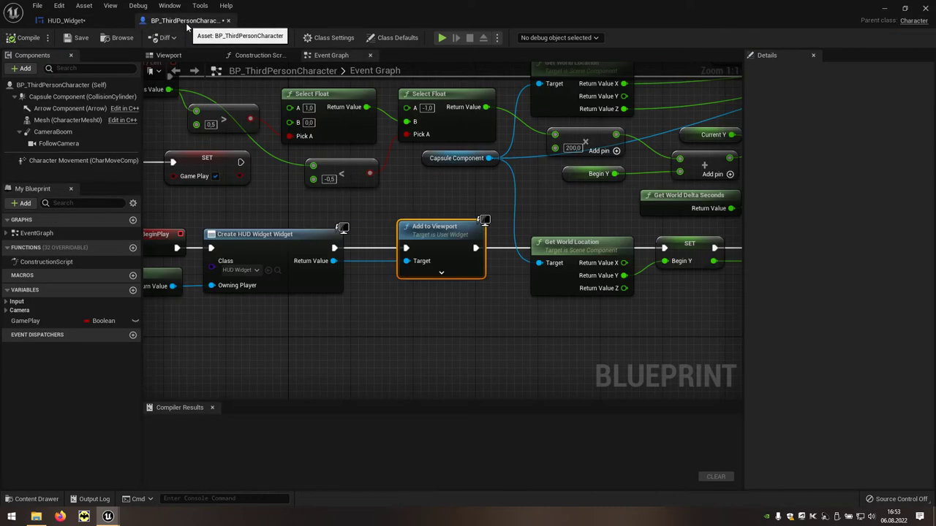
pyautogui.moveTo(281, 329); pyautogui.dragTo(429, 275, button='right')
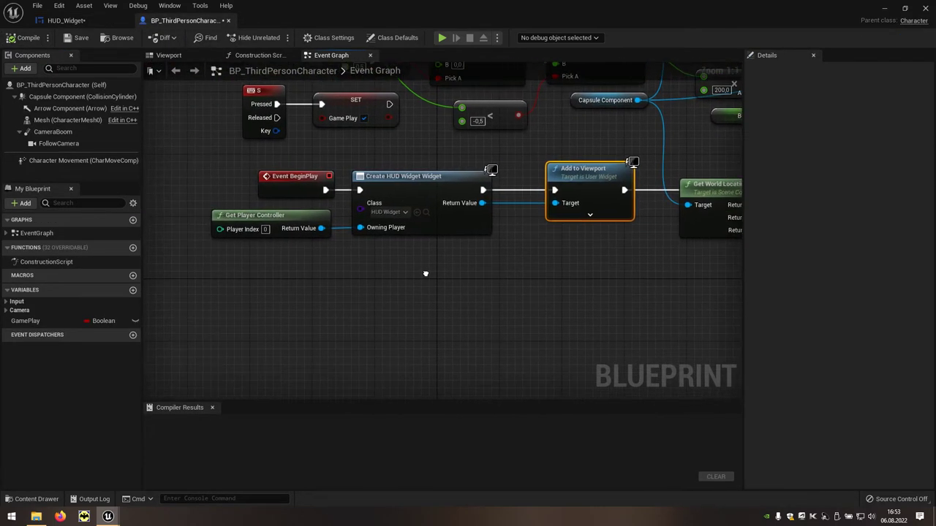
pyautogui.rightClick(315, 286)
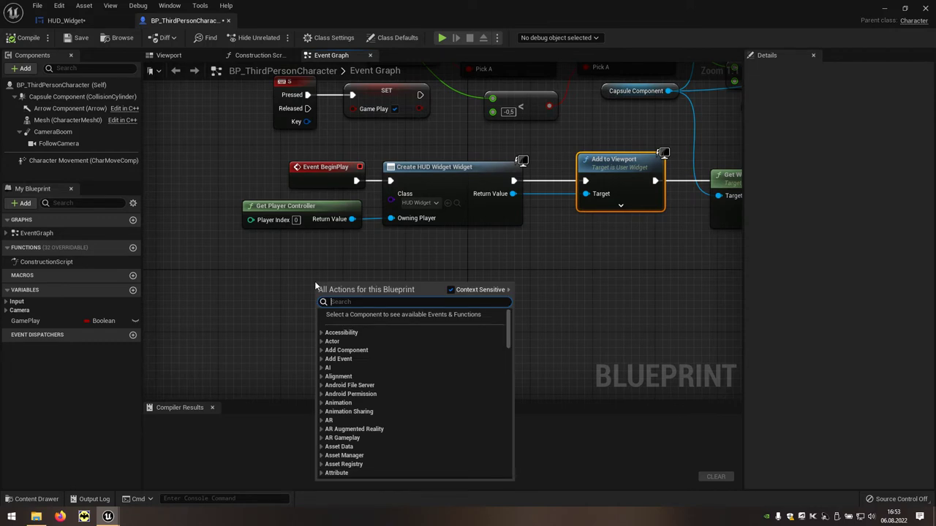
pyautogui.write('event t')
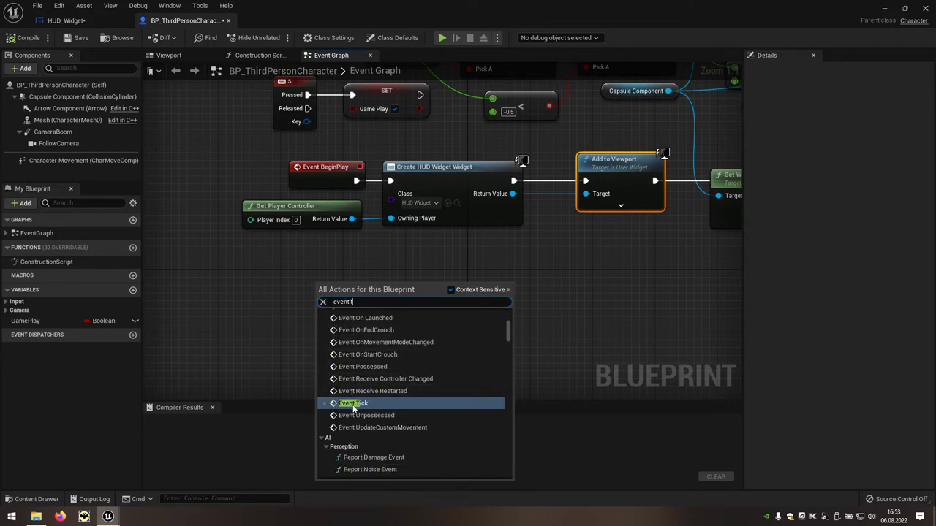
pyautogui.click(370, 406)
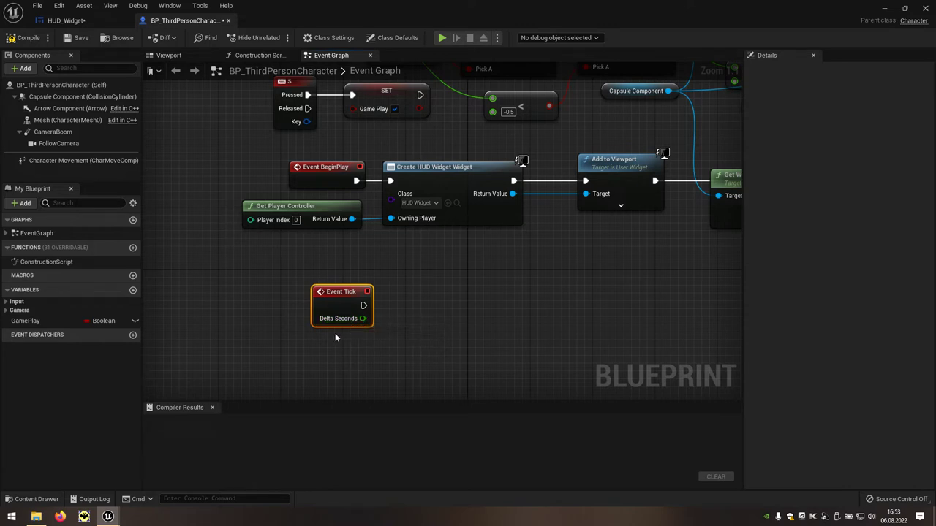
pyautogui.click(45, 324)
pyautogui.moveTo(45, 324); pyautogui.dragTo(330, 341)
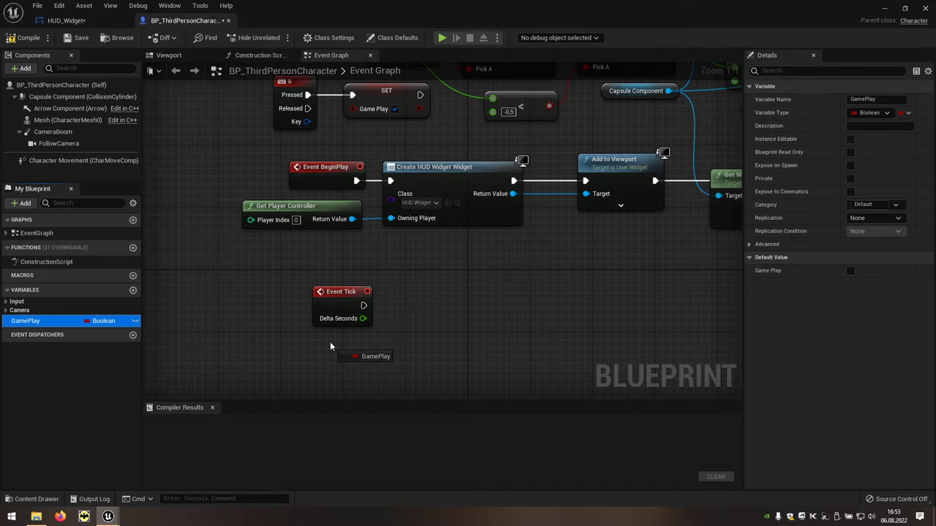
pyautogui.click(352, 362)
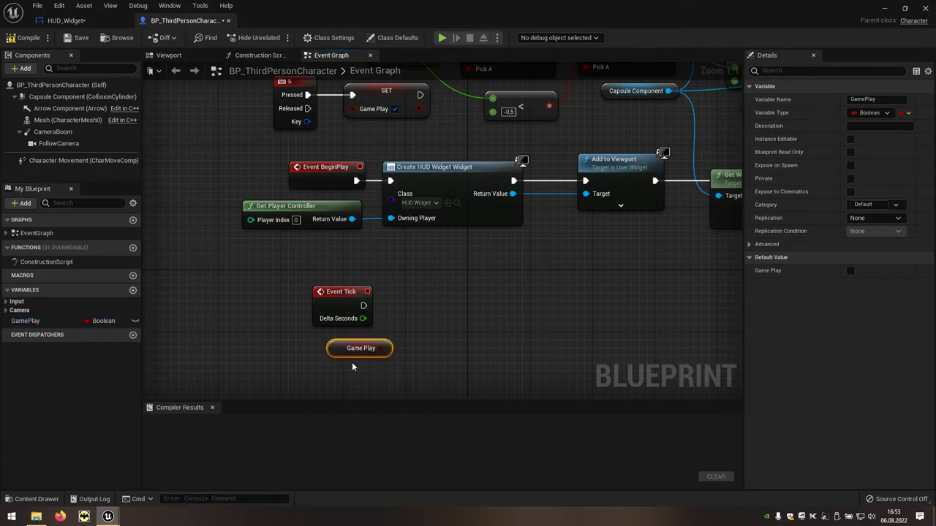
# Drive a Branch from GamePlay and wire Event Tick's execution into it
pyautogui.moveTo(420, 307); pyautogui.dragTo(419, 357, button='right')
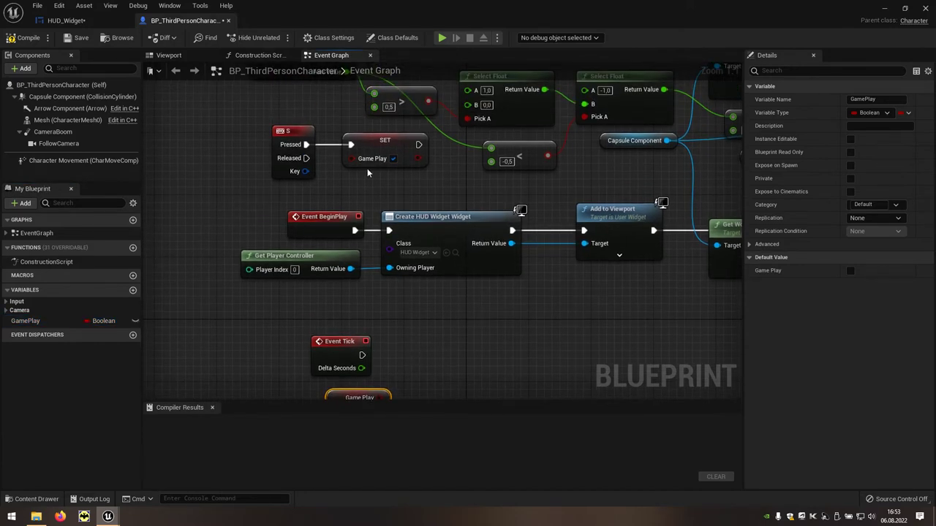
pyautogui.moveTo(321, 397); pyautogui.dragTo(301, 325, button='right')
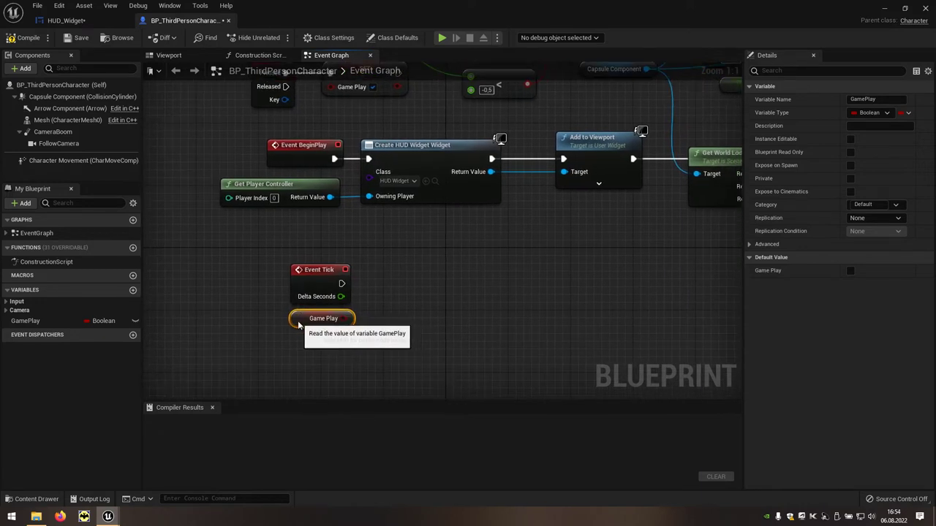
pyautogui.moveTo(352, 318); pyautogui.dragTo(379, 316)
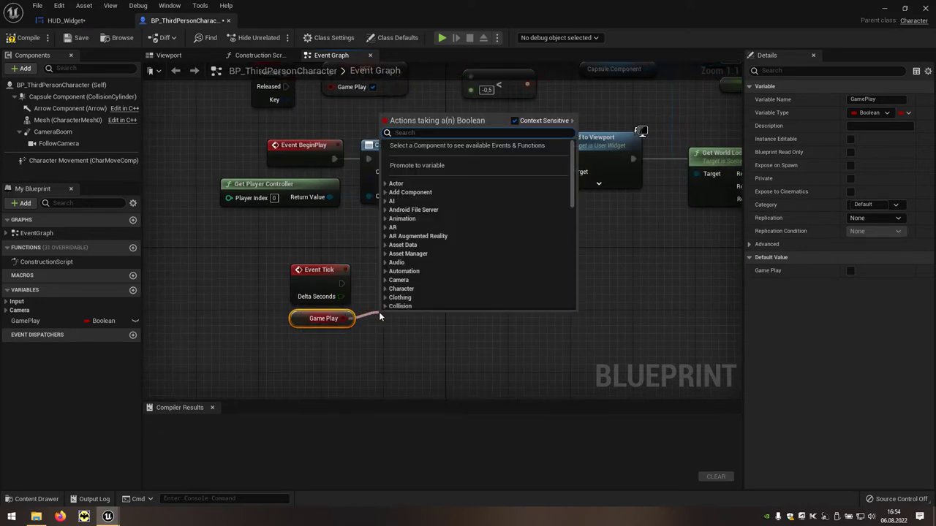
pyautogui.write('branch')
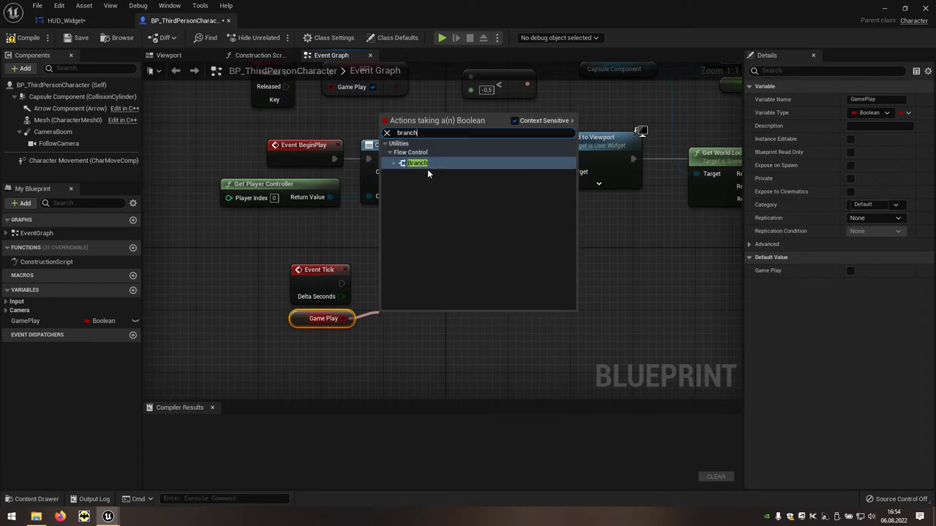
pyautogui.click(427, 165)
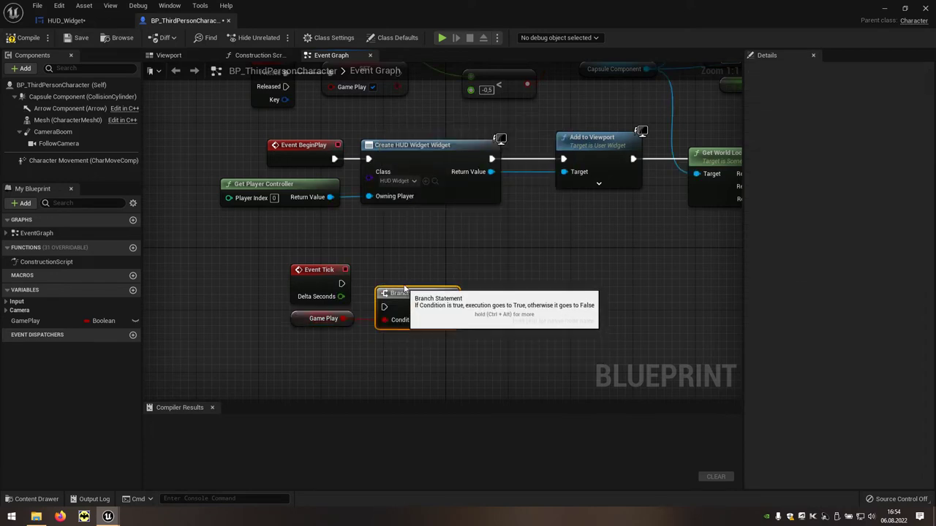
pyautogui.moveTo(404, 289); pyautogui.dragTo(404, 266)
pyautogui.moveTo(342, 283); pyautogui.dragTo(374, 287)
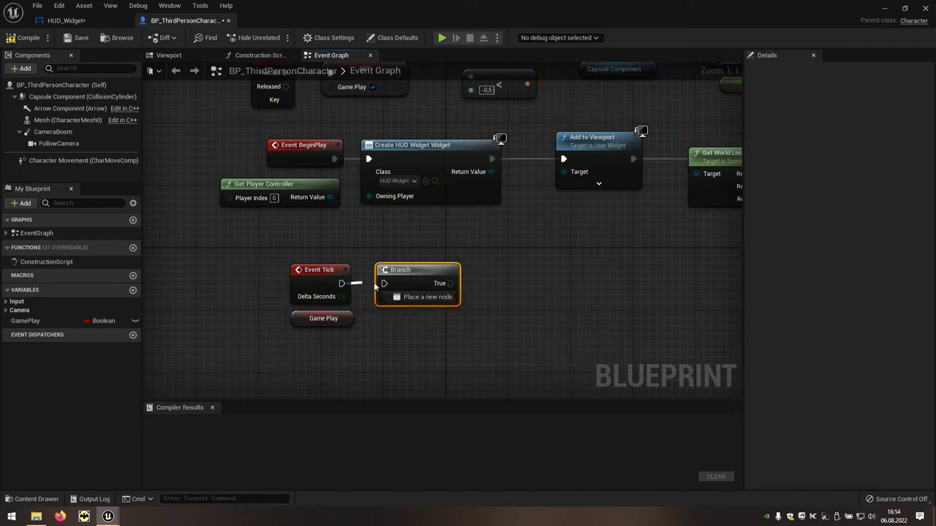
pyautogui.moveTo(470, 230); pyautogui.dragTo(395, 234, button='right')
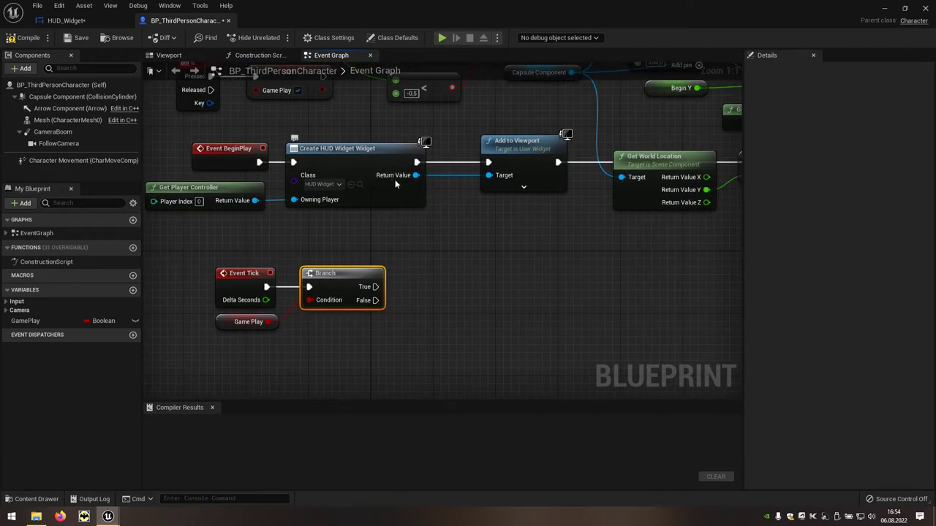
# Add a Get Game Time node targeting the created HUD widget
pyautogui.moveTo(415, 175); pyautogui.dragTo(432, 282)
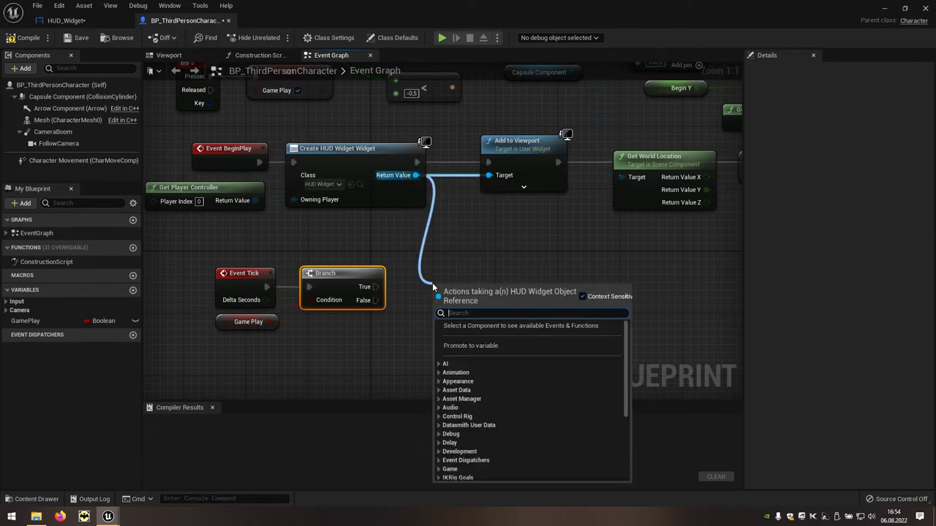
pyautogui.write('get ga')
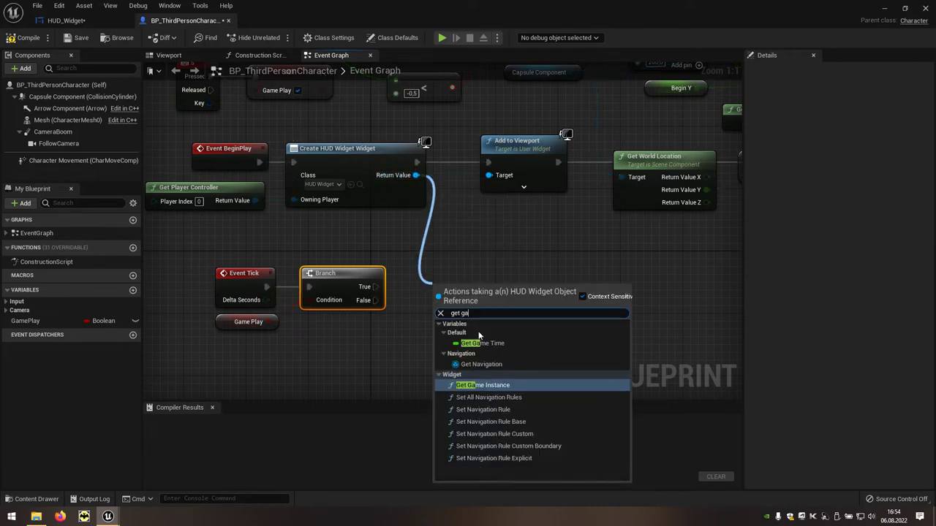
pyautogui.click(479, 343)
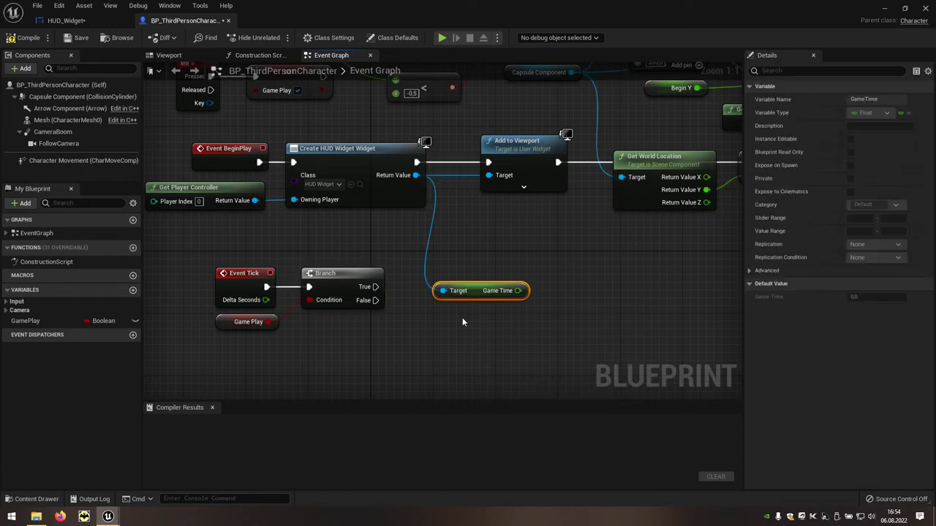
pyautogui.moveTo(473, 297); pyautogui.dragTo(441, 329)
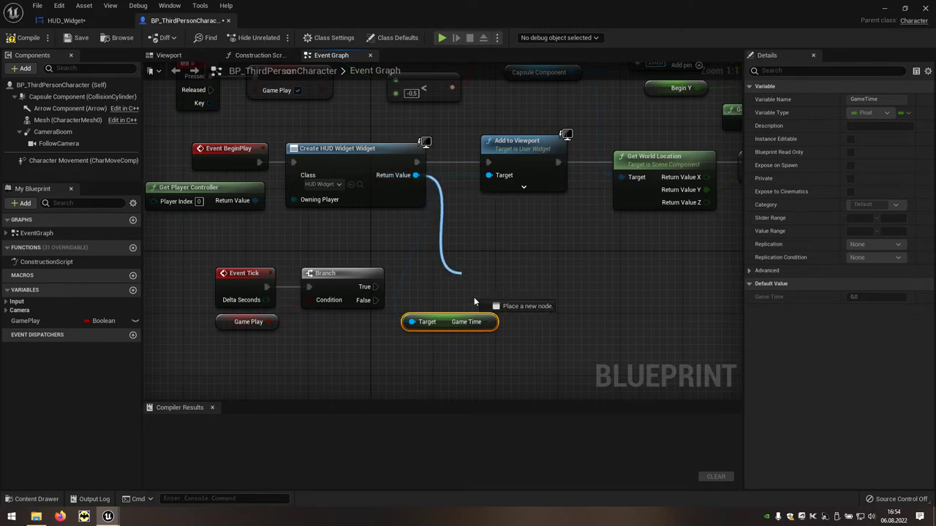
# Add a SET Game Time node on the HUD widget and position it
pyautogui.moveTo(417, 182); pyautogui.dragTo(476, 305)
pyautogui.write('se')
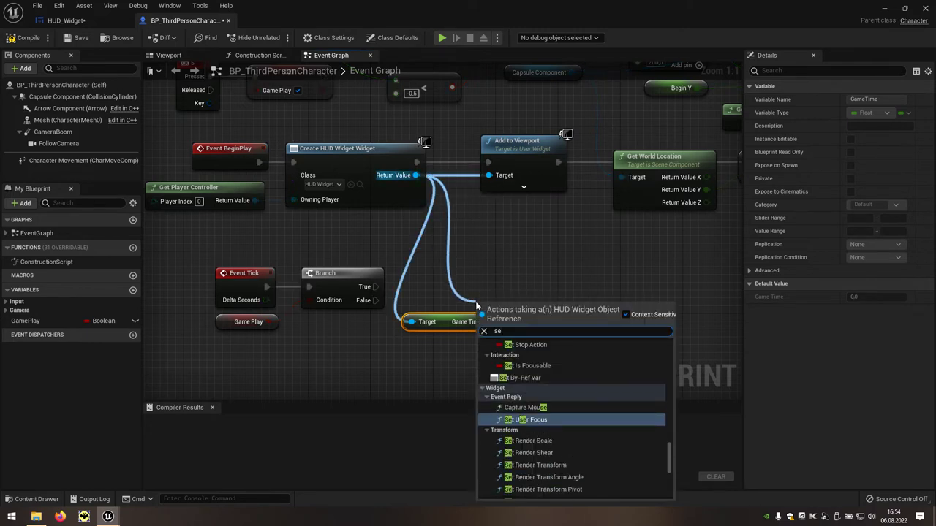
pyautogui.write('t ga')
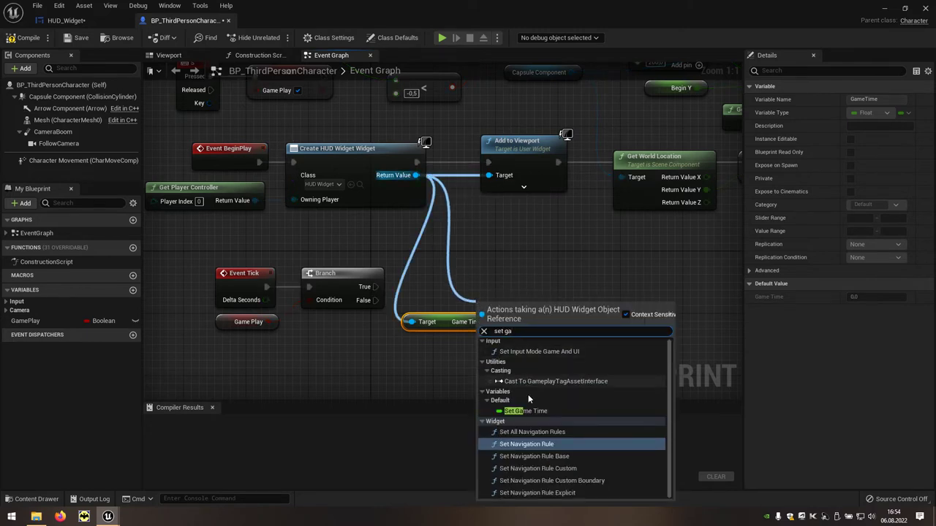
pyautogui.click(525, 411)
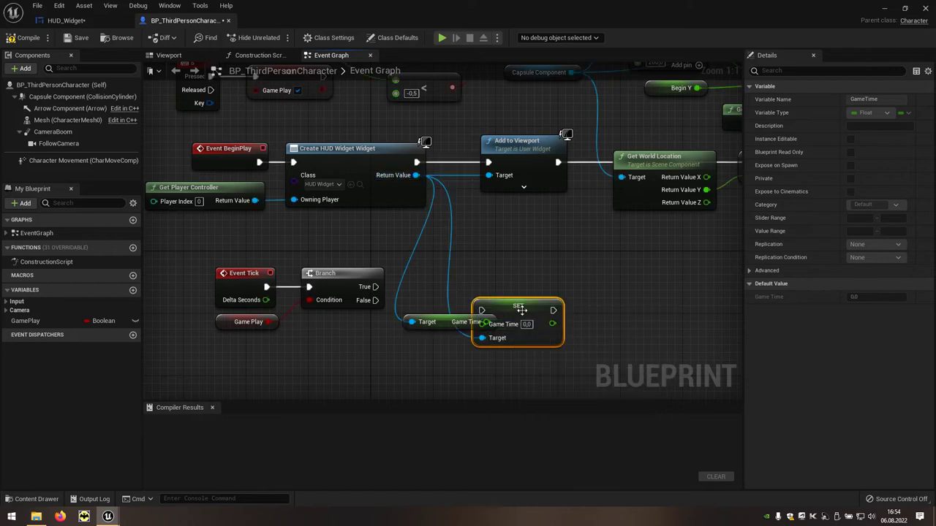
pyautogui.moveTo(521, 310); pyautogui.dragTo(566, 283)
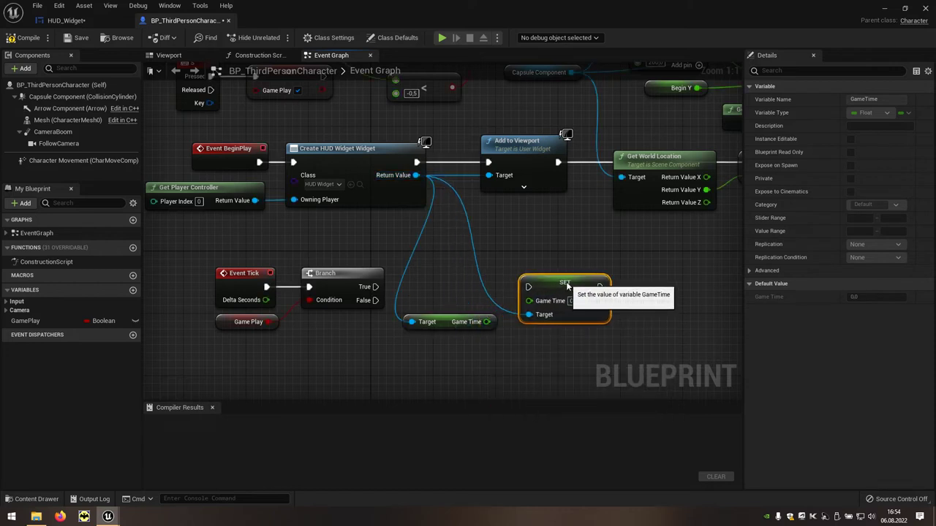
pyautogui.moveTo(566, 281); pyautogui.dragTo(589, 273)
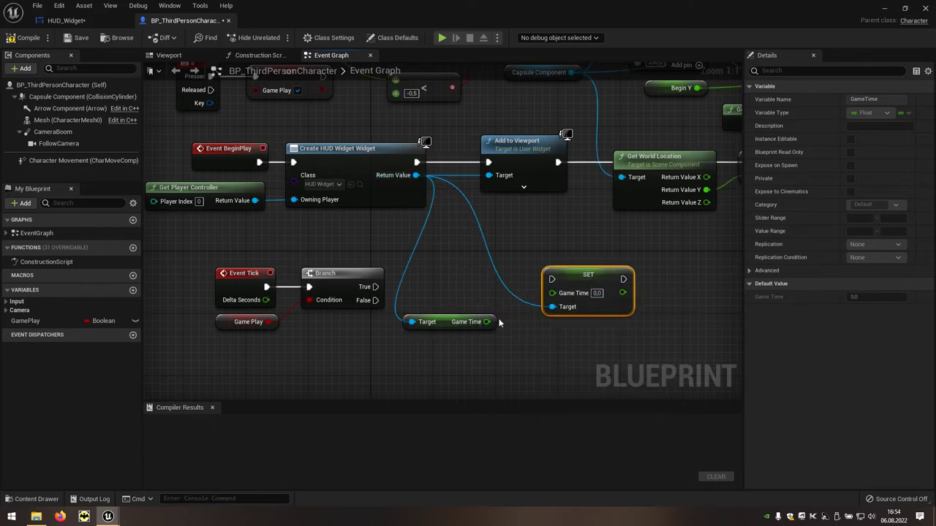
# Add Game Time and Delta Seconds together with an Add node before SET
pyautogui.moveTo(486, 322); pyautogui.dragTo(501, 293)
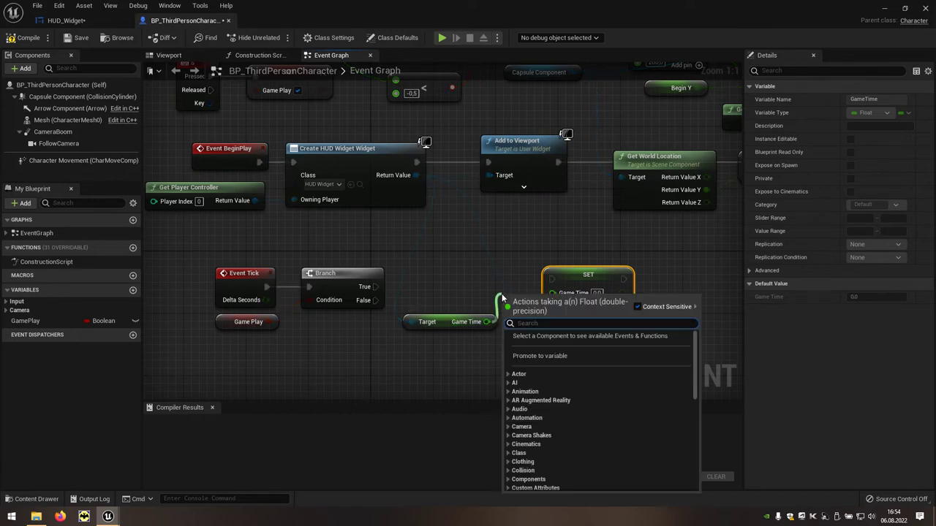
pyautogui.write('+')
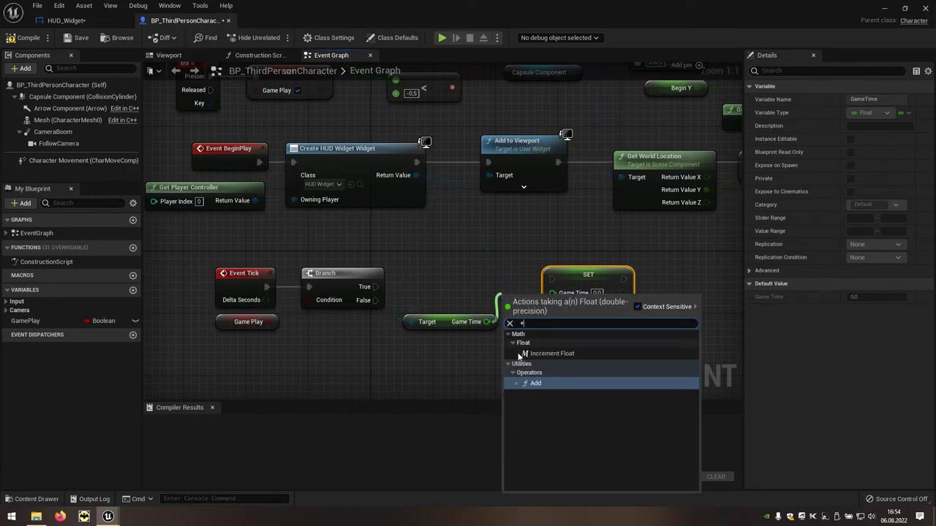
pyautogui.click(541, 384)
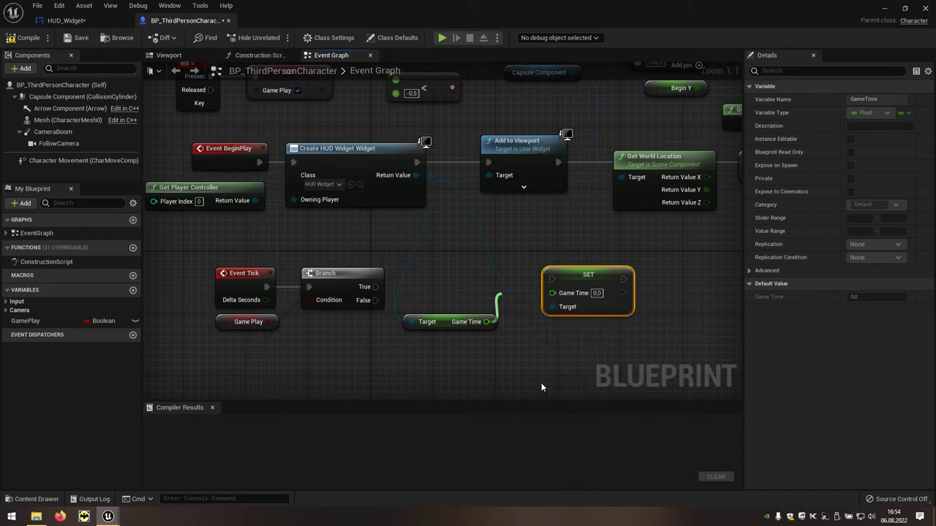
pyautogui.moveTo(582, 278); pyautogui.dragTo(629, 280)
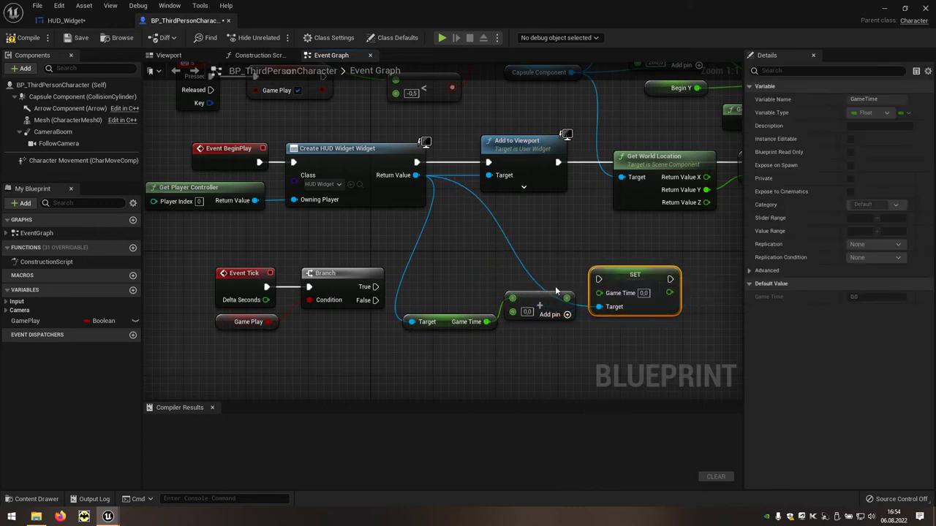
pyautogui.moveTo(538, 301); pyautogui.dragTo(535, 278)
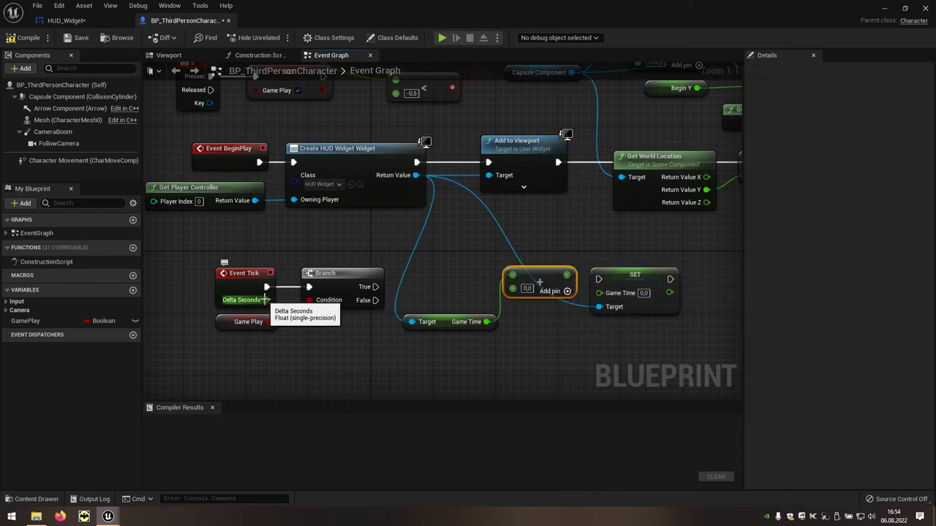
pyautogui.moveTo(264, 299)
pyautogui.mouseDown()
pyautogui.moveTo(509, 298)
pyautogui.moveTo(512, 275)
pyautogui.mouseUp()
pyautogui.moveTo(486, 322)
pyautogui.mouseDown()
pyautogui.moveTo(513, 288)
pyautogui.moveTo(527, 299)
pyautogui.moveTo(599, 294)
pyautogui.moveTo(375, 286)
pyautogui.mouseUp()
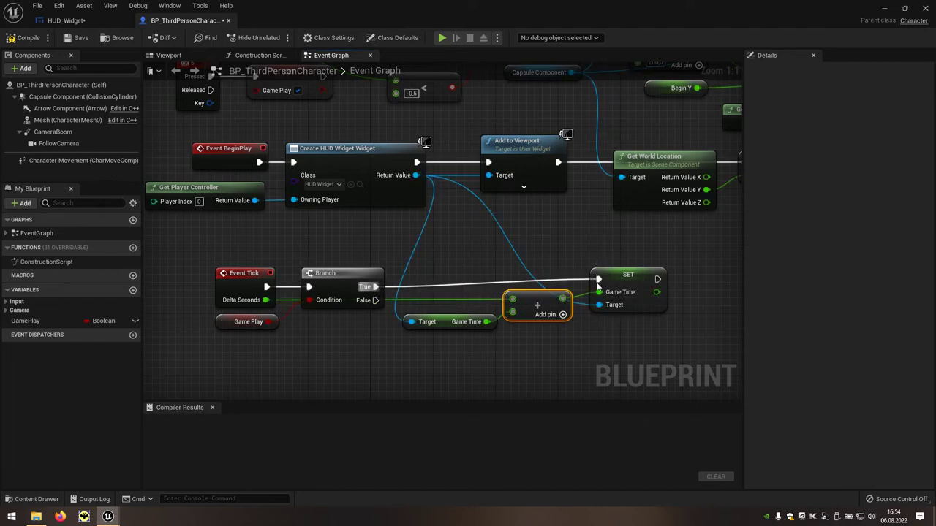
# Line up SET Game Time, compile the character blueprint, and switch to HUD_Widget
pyautogui.moveTo(629, 277); pyautogui.dragTo(643, 285)
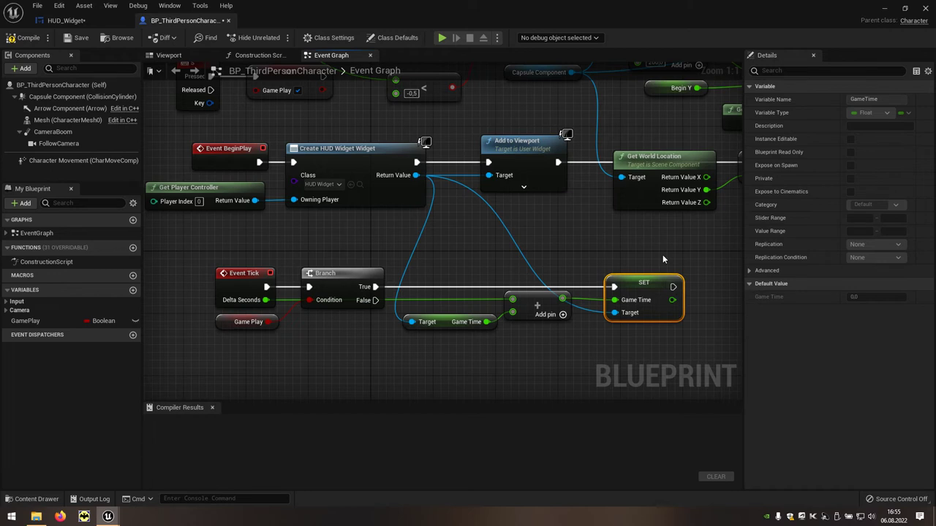
pyautogui.click(21, 40)
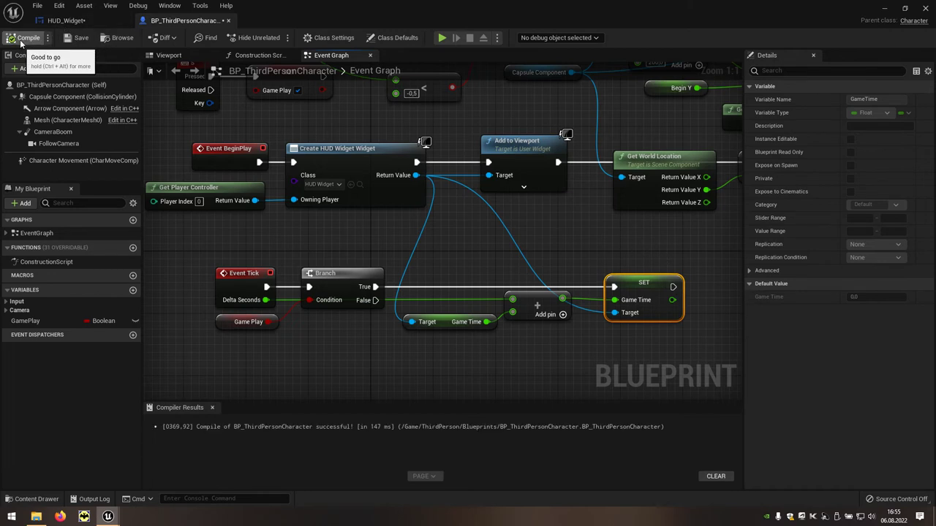
pyautogui.click(66, 20)
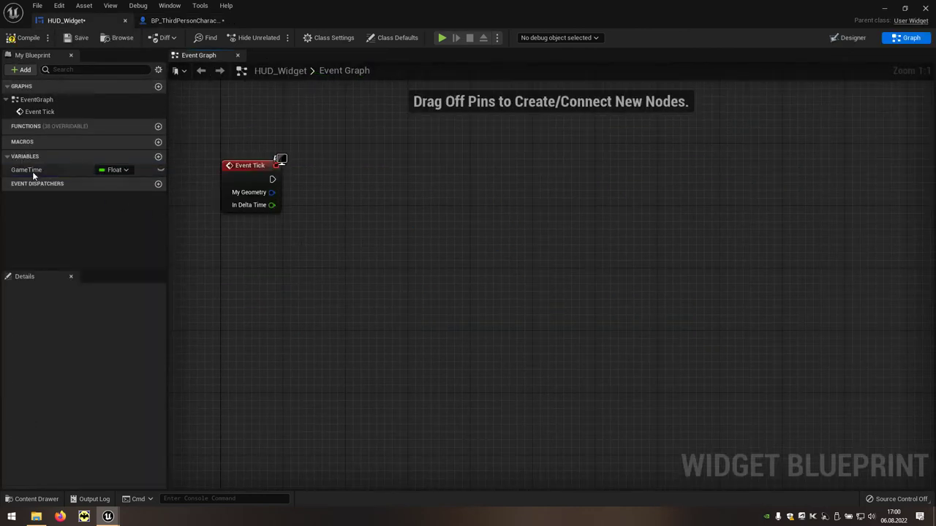
# Drop a Get GameTime node into the HUD_Widget graph and create a new variable
pyautogui.moveTo(29, 172); pyautogui.dragTo(224, 232)
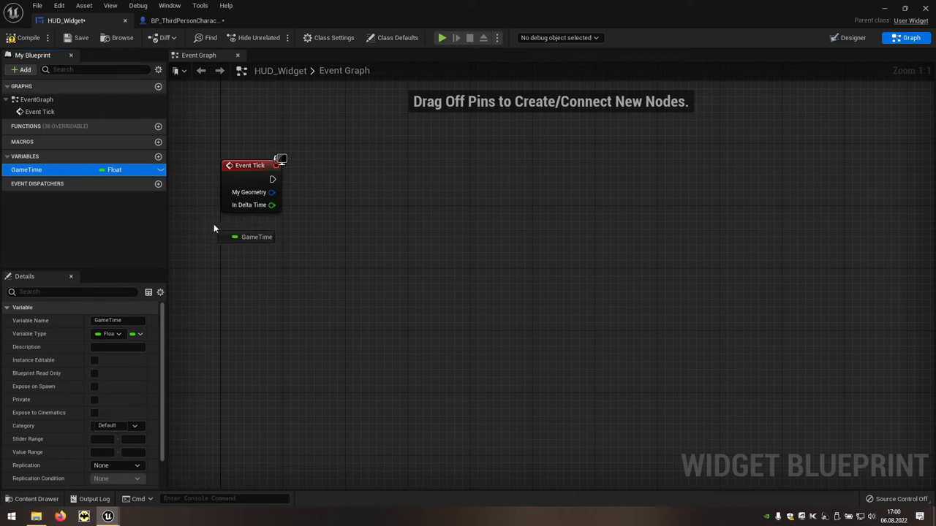
pyautogui.click(232, 244)
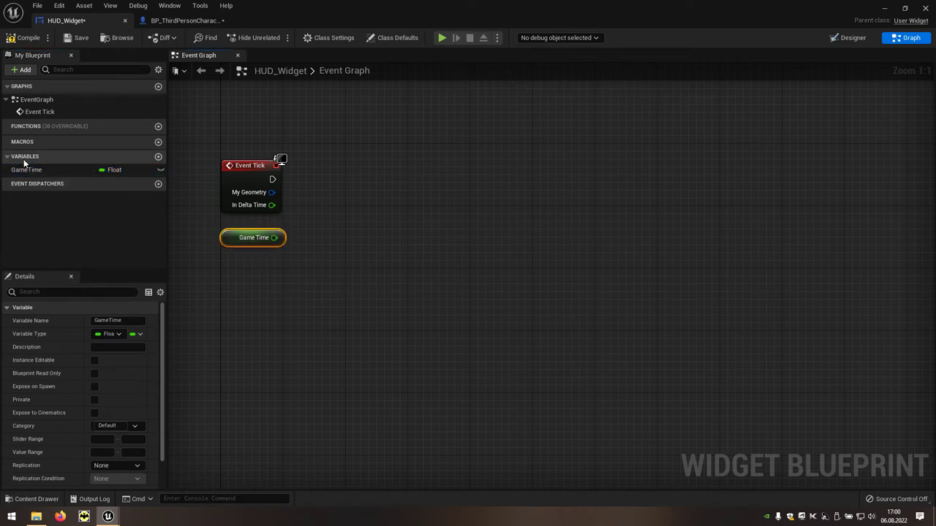
pyautogui.click(158, 157)
pyautogui.write('ShowTime')
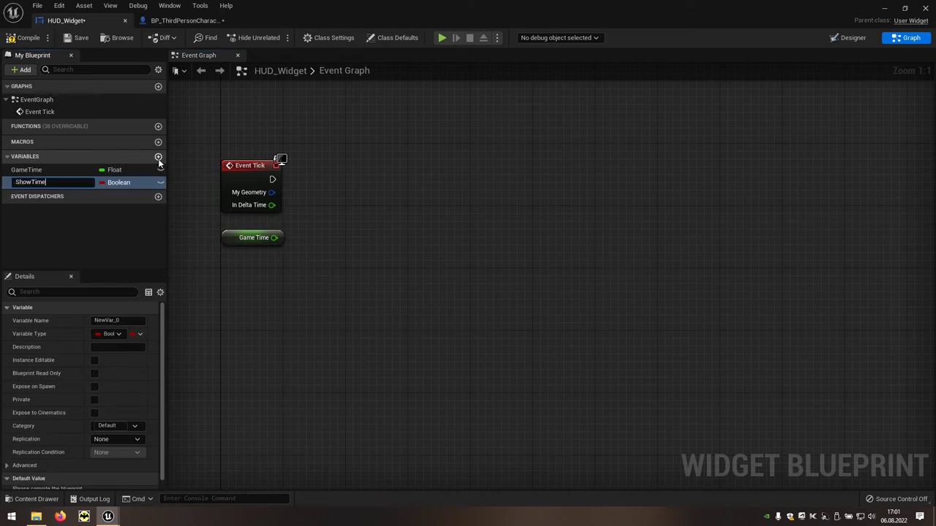
# Confirm the name ShowTime, change its type from Boolean to String, and drag it into the graph
pyautogui.press('Return')
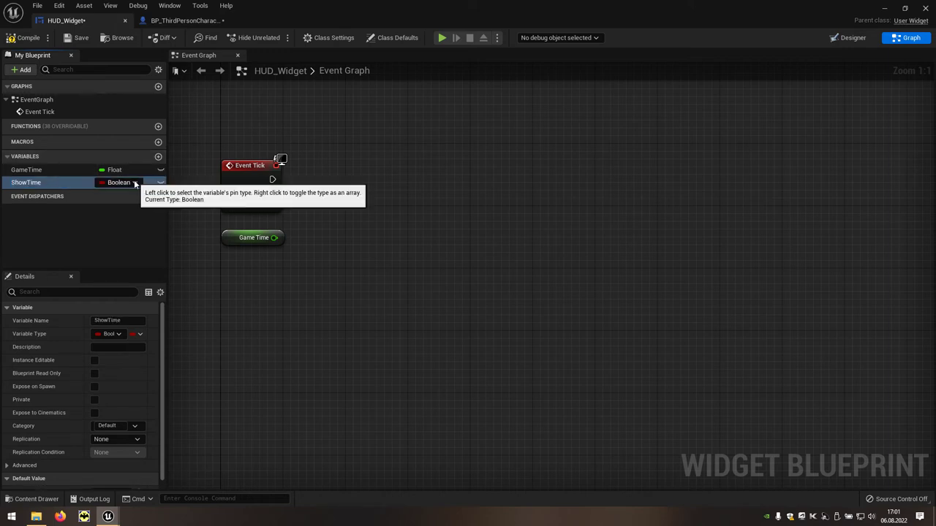
pyautogui.click(135, 184)
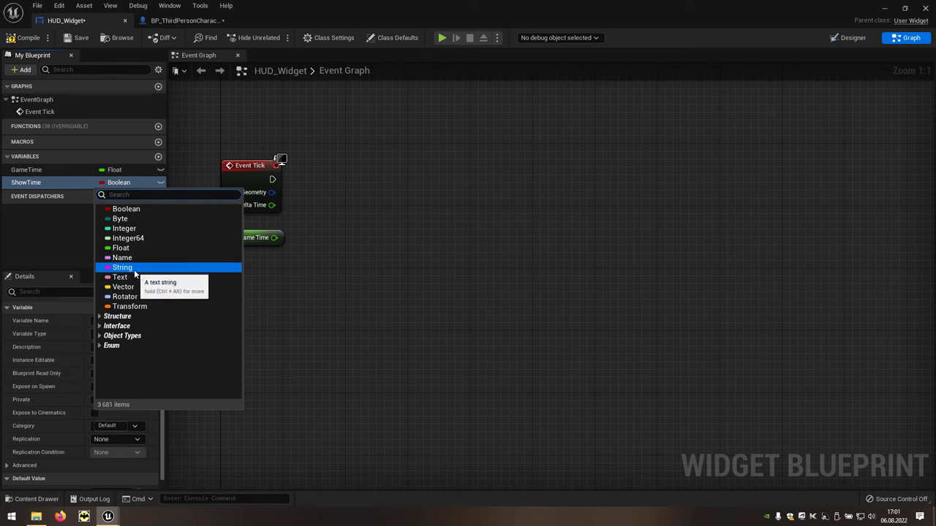
pyautogui.click(117, 268)
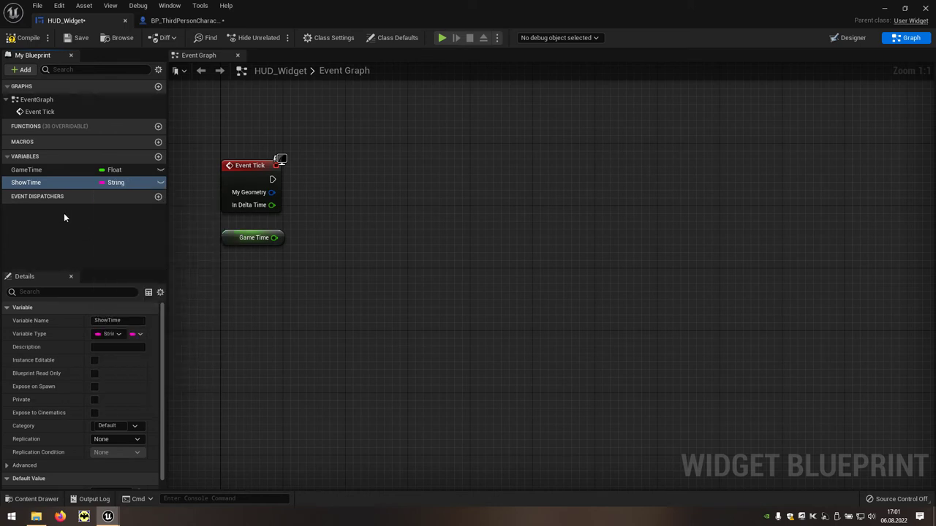
pyautogui.moveTo(27, 183); pyautogui.dragTo(361, 191)
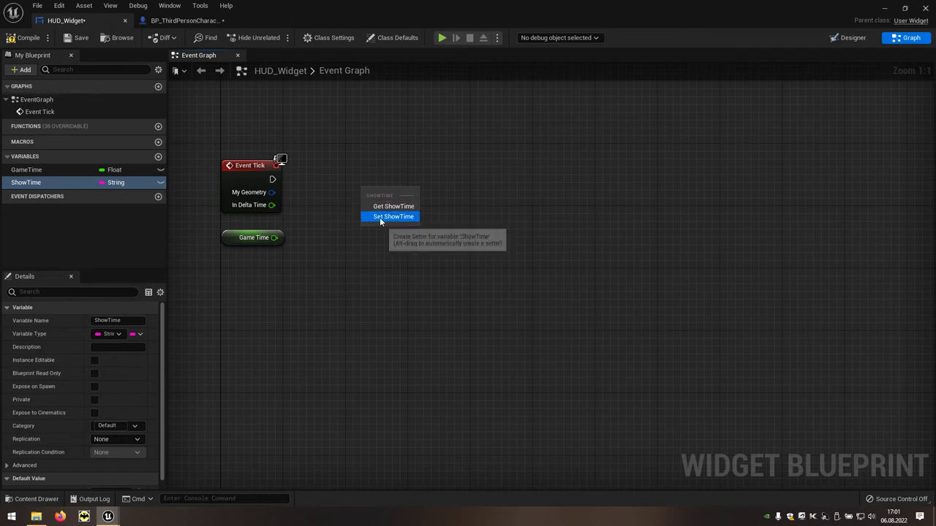
# Add a SET ShowTime node fed by Game Time through an automatic string conversion
pyautogui.click(403, 217)
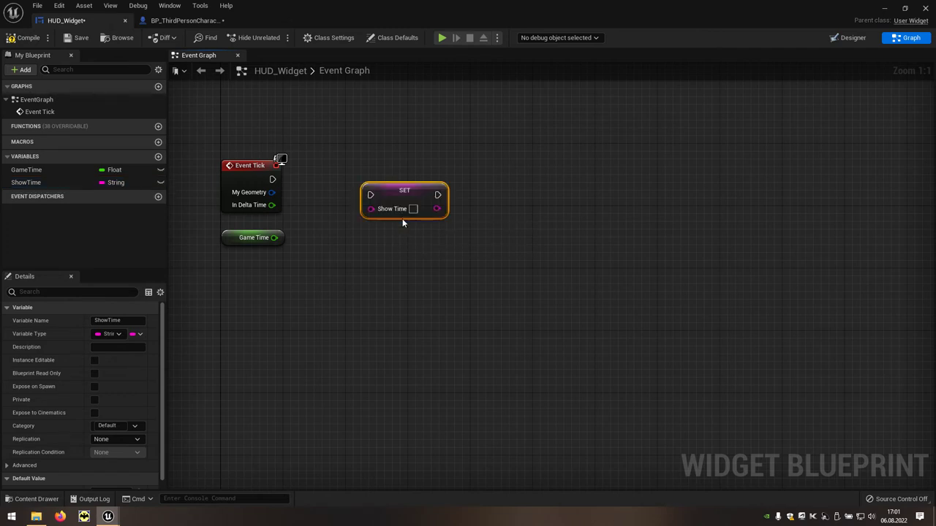
pyautogui.moveTo(274, 237)
pyautogui.mouseDown()
pyautogui.moveTo(372, 211)
pyautogui.moveTo(273, 179)
pyautogui.mouseUp()
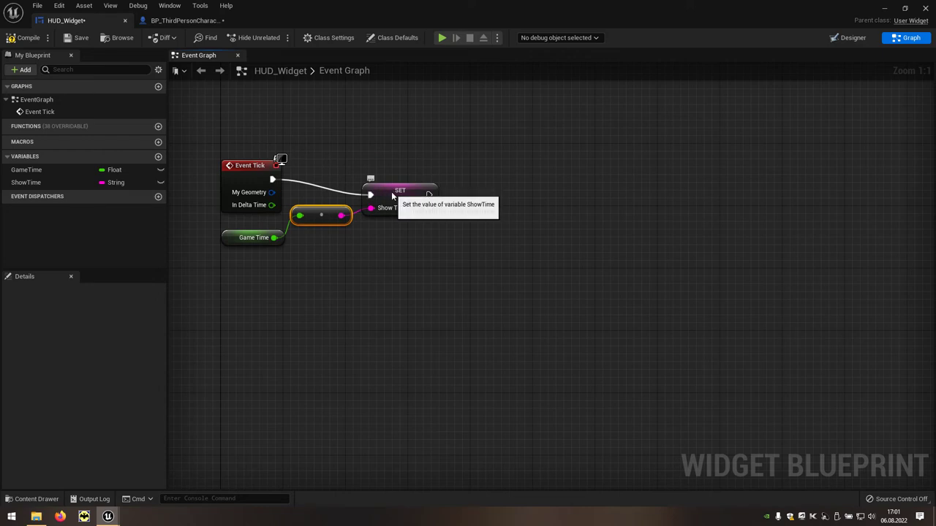
pyautogui.moveTo(395, 191); pyautogui.dragTo(396, 175)
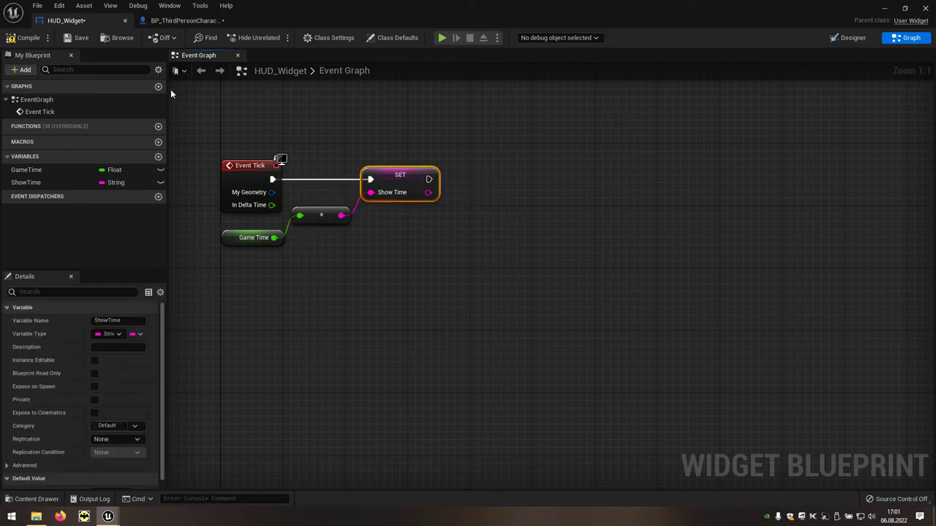
# Compile, bind the TIME: 88,88 text block's Text to Show Time in Designer, and recompile
pyautogui.click(28, 38)
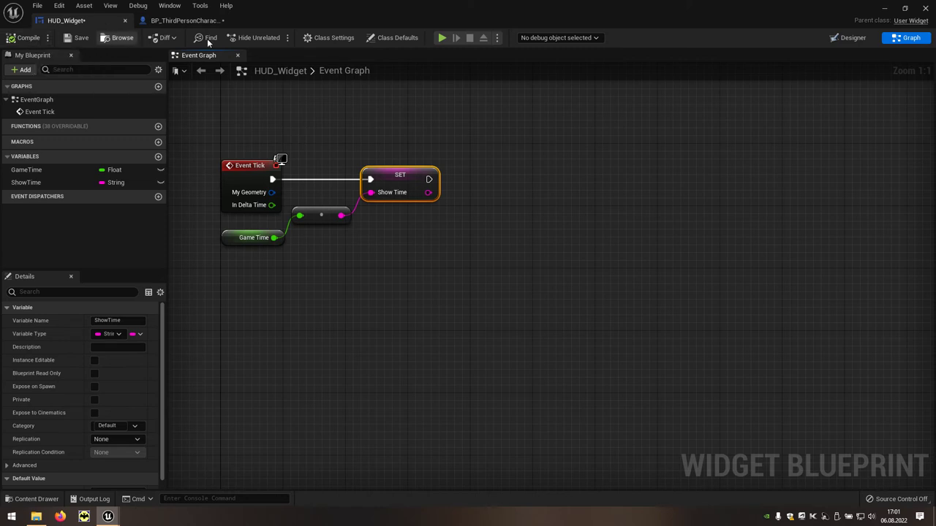
pyautogui.click(845, 40)
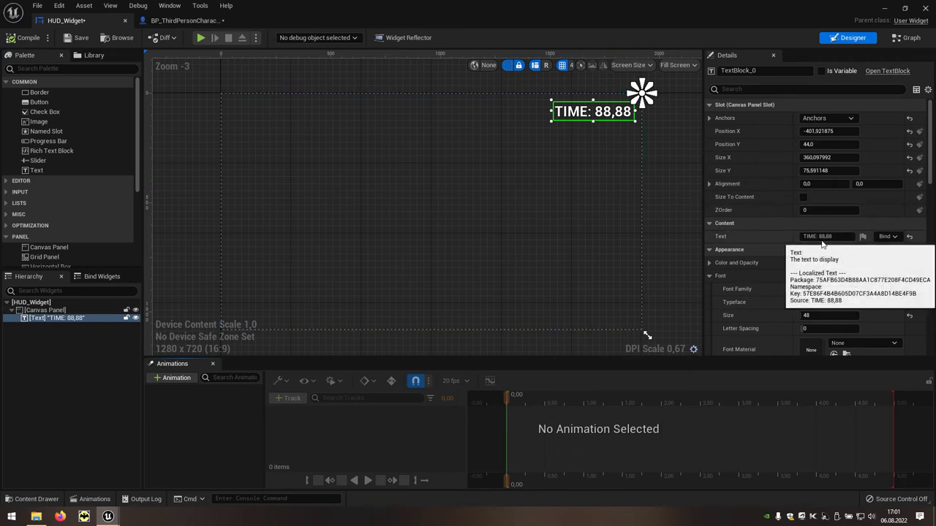
pyautogui.click(896, 236)
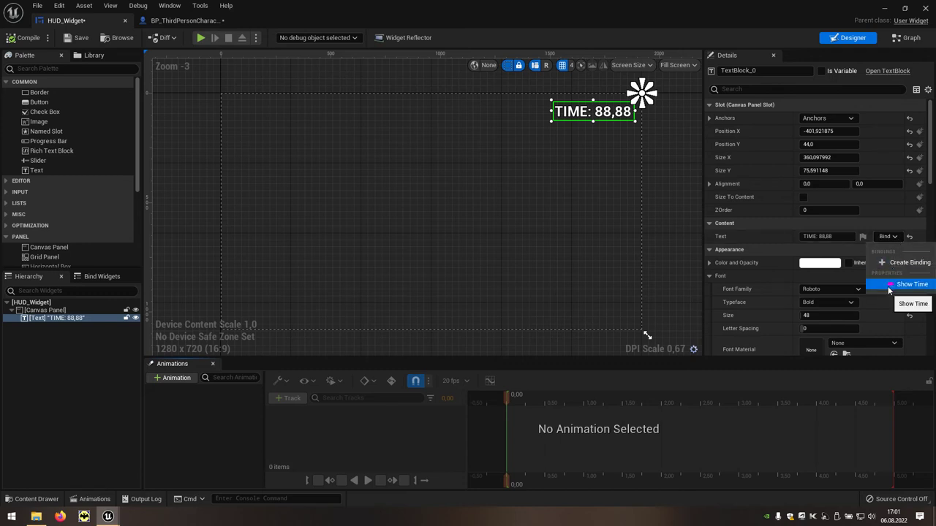
pyautogui.click(918, 287)
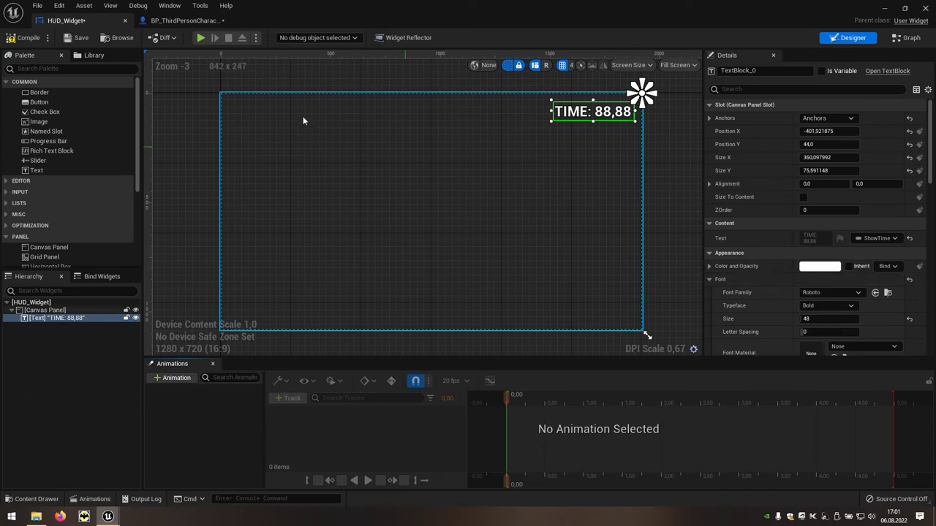
pyautogui.click(33, 42)
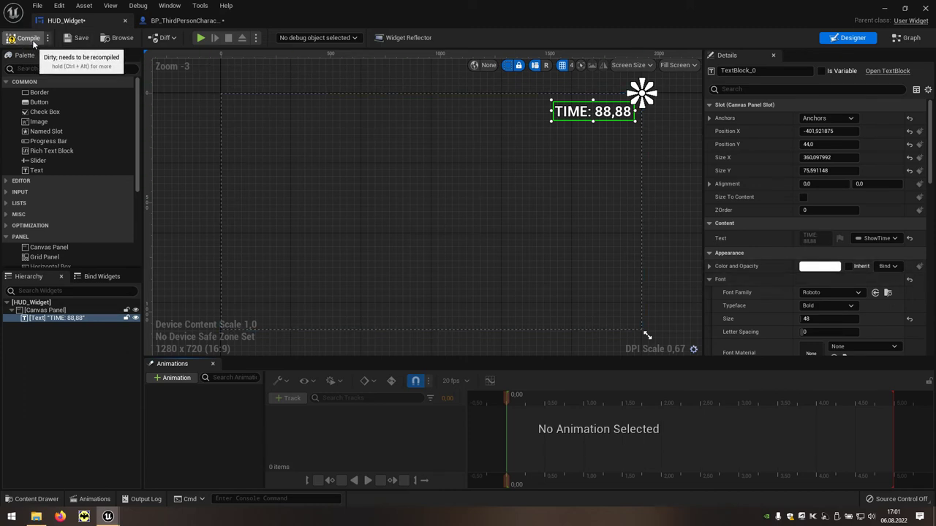
# Play the level to check the running timer, then stop and return to the HUD_Widget editor
pyautogui.click(882, 11)
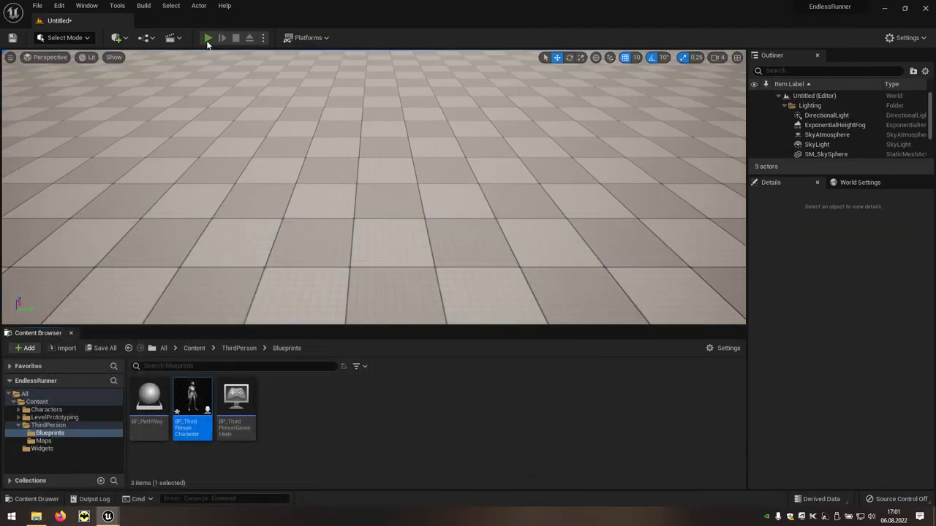
pyautogui.click(208, 39)
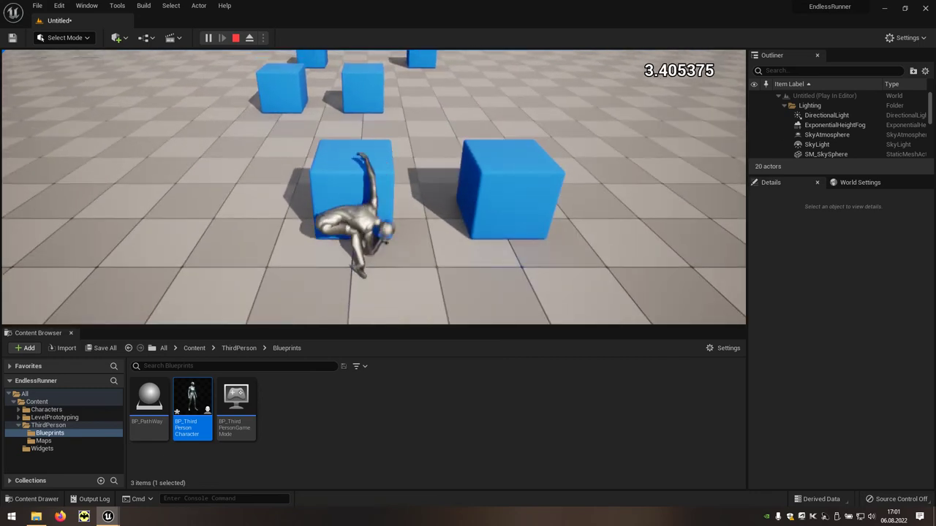
pyautogui.press('Escape')
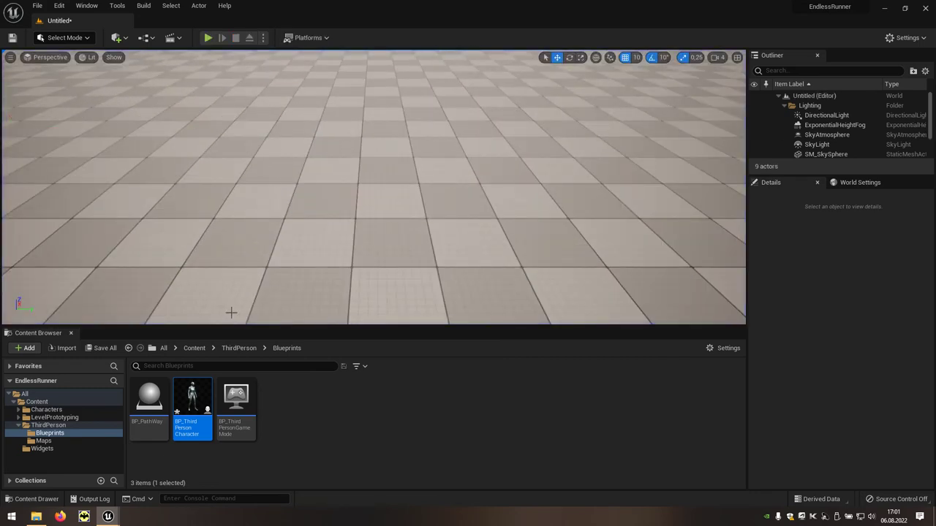
pyautogui.doubleClick(207, 394)
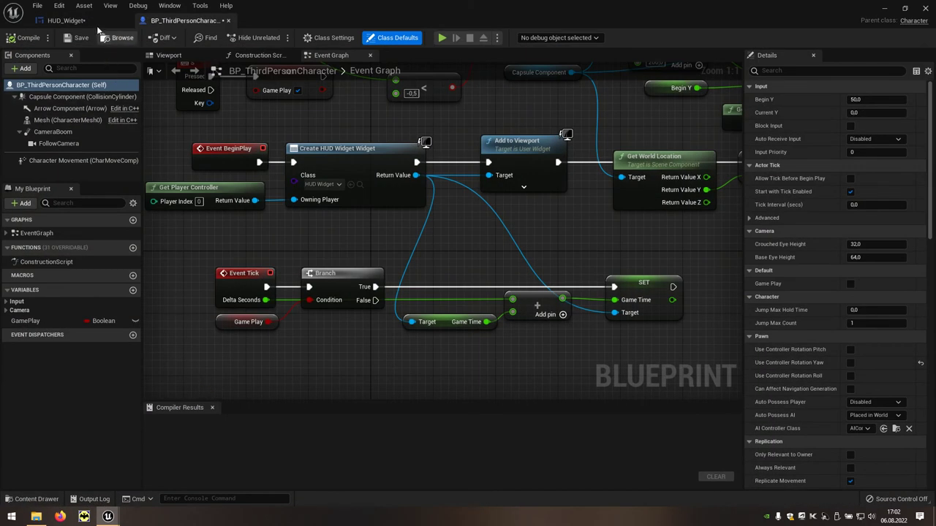
pyautogui.click(65, 22)
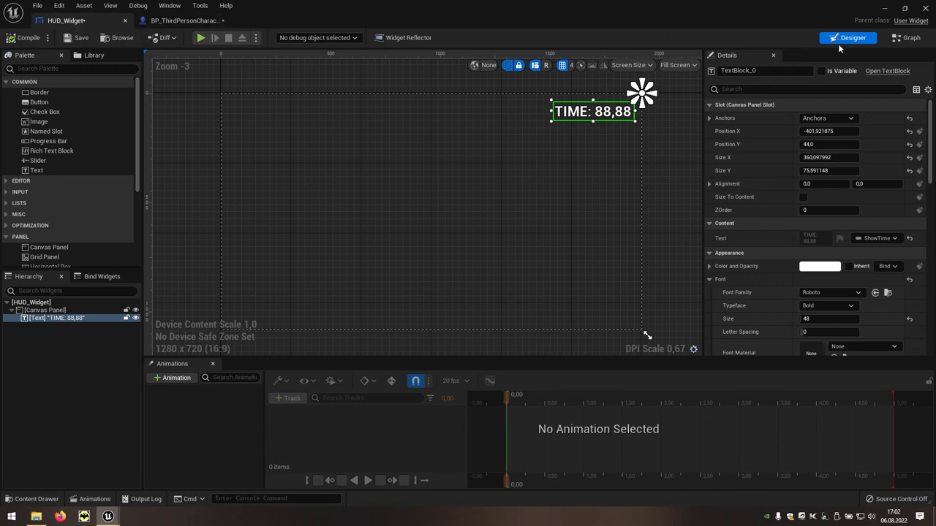
# Delete the existing float-to-string conversion node in the HUD_Widget graph
pyautogui.click(907, 38)
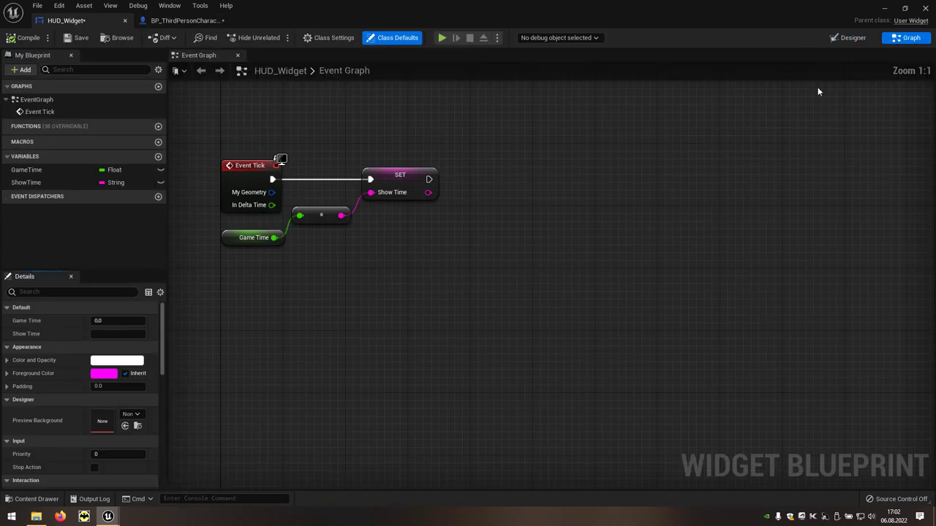
pyautogui.click(328, 219)
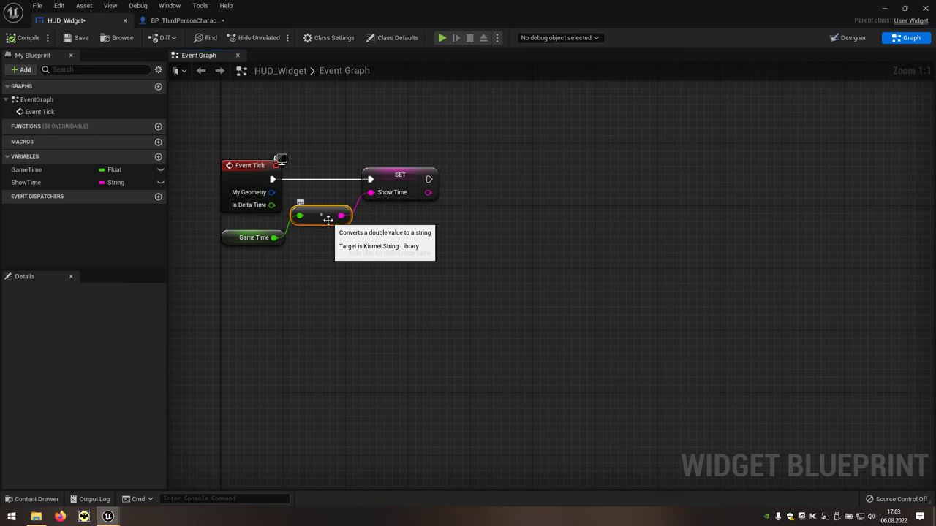
pyautogui.press('Delete')
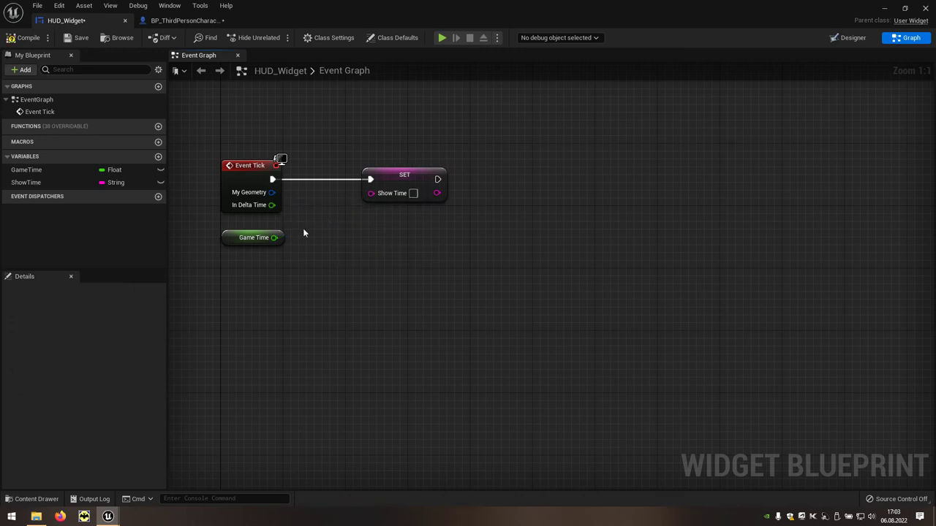
# Convert Game Time with a To Text (Float) node and edit its fractional digit limits
pyautogui.moveTo(276, 238); pyautogui.dragTo(322, 251)
pyautogui.write('to')
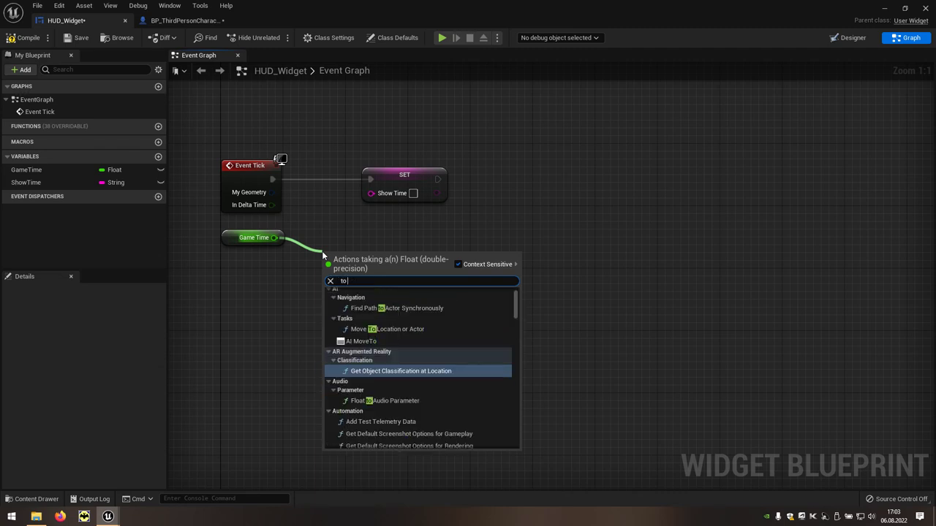
pyautogui.write(' text')
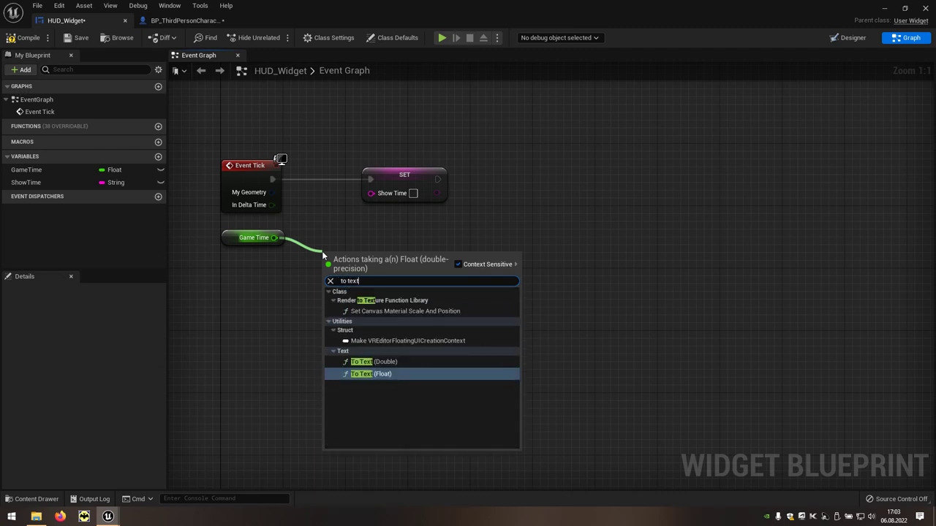
pyautogui.click(369, 375)
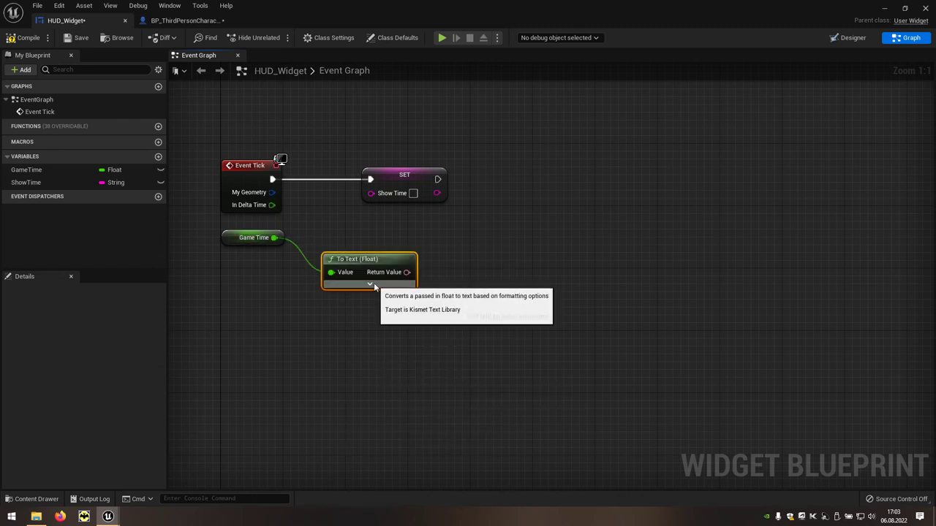
pyautogui.click(371, 283)
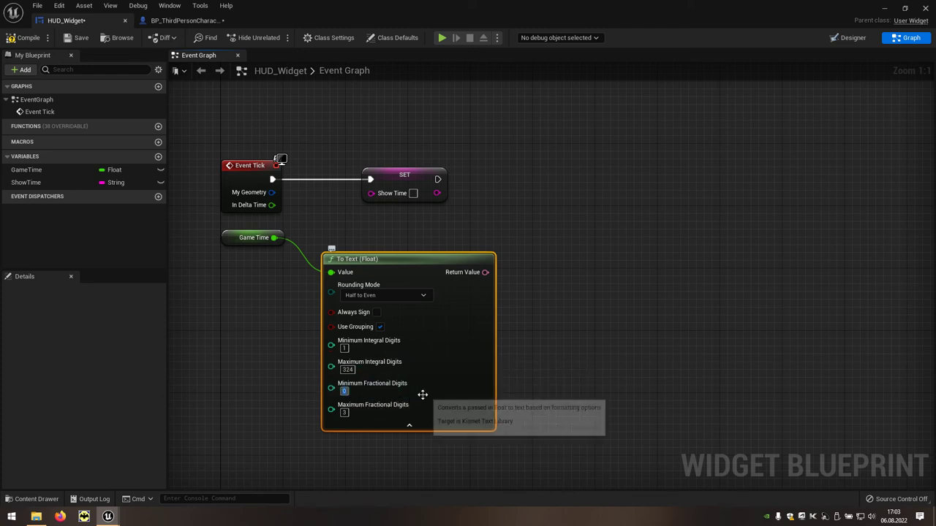
pyautogui.write('2')
pyautogui.click(343, 413)
pyautogui.write('3')
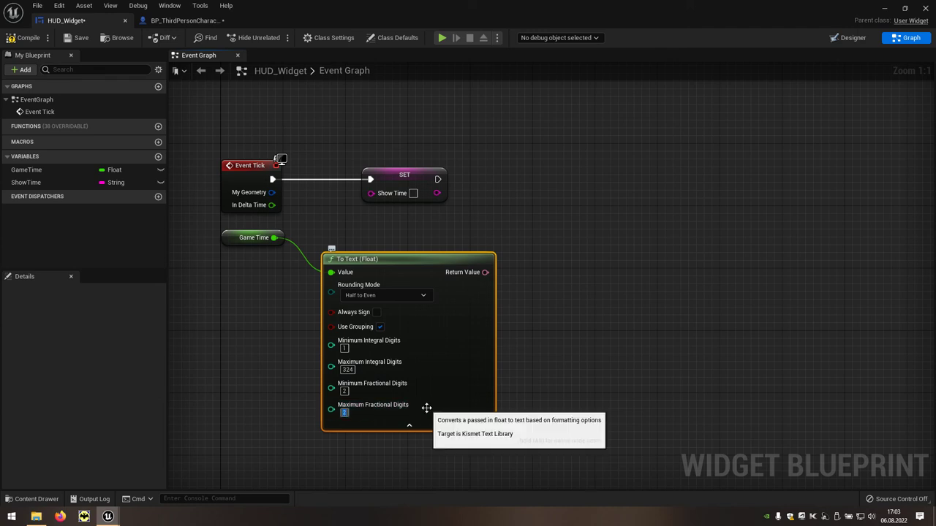
# Feed Show Time from an Append node with 'TIME:' in its A input
pyautogui.moveTo(547, 306); pyautogui.dragTo(477, 309, button='right')
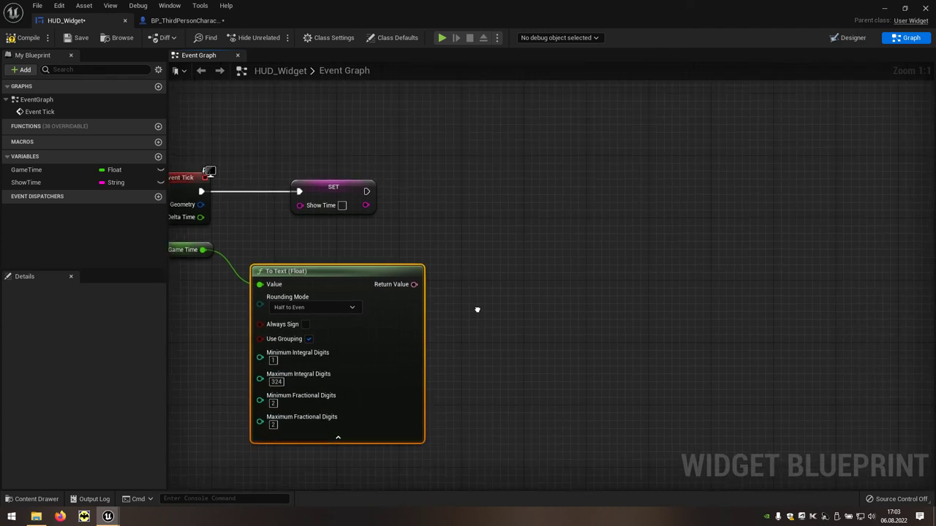
pyautogui.moveTo(355, 192); pyautogui.dragTo(595, 191)
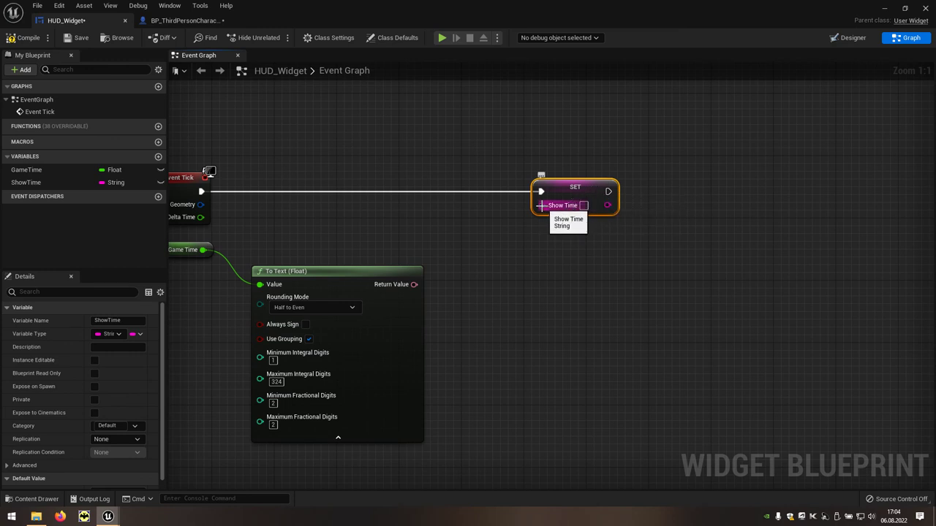
pyautogui.moveTo(542, 206); pyautogui.dragTo(474, 229)
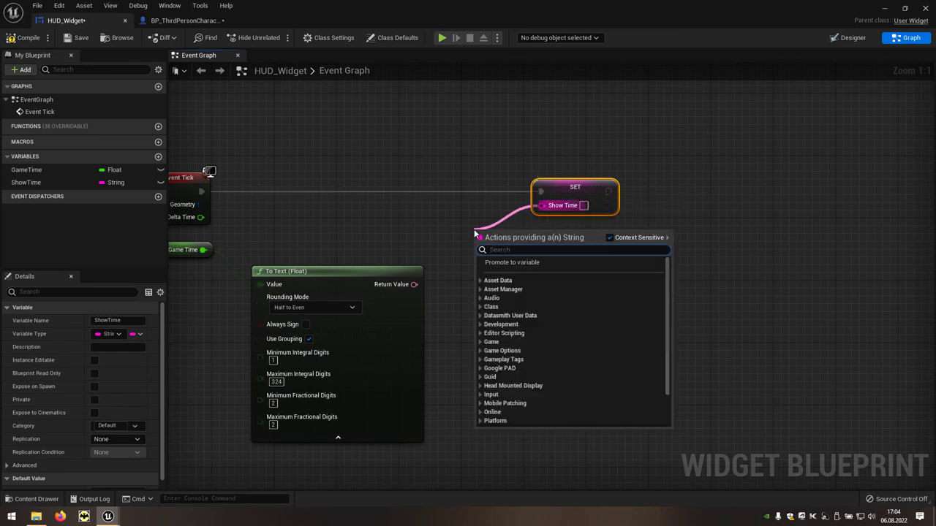
pyautogui.write('app')
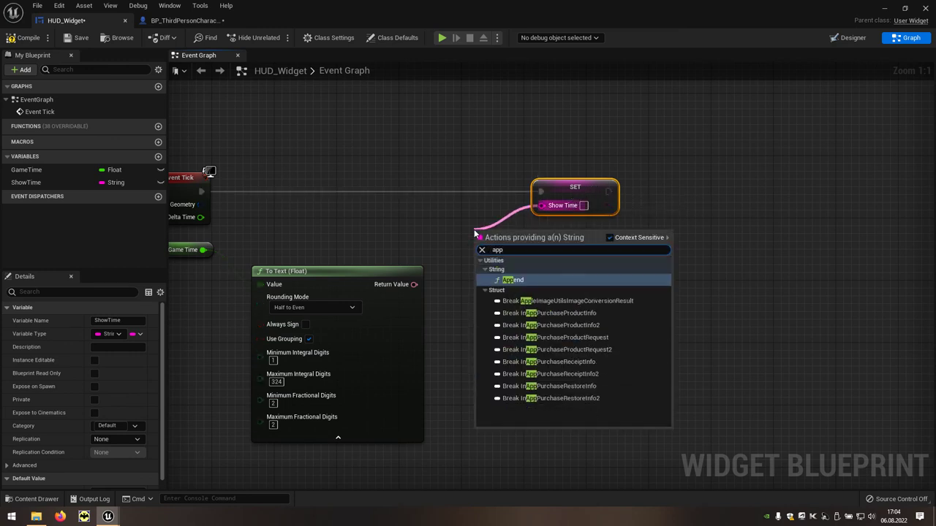
pyautogui.click(513, 281)
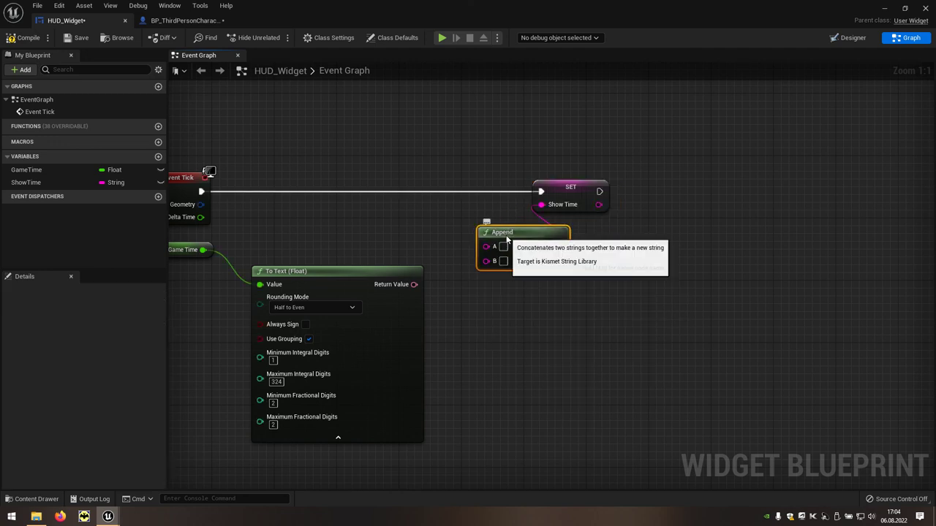
pyautogui.moveTo(506, 234); pyautogui.dragTo(483, 234)
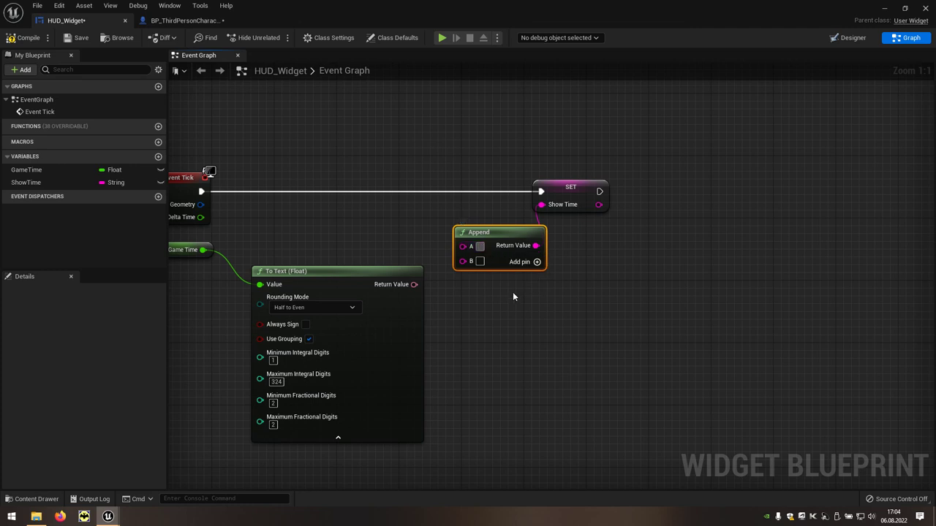
pyautogui.write('TIME:')
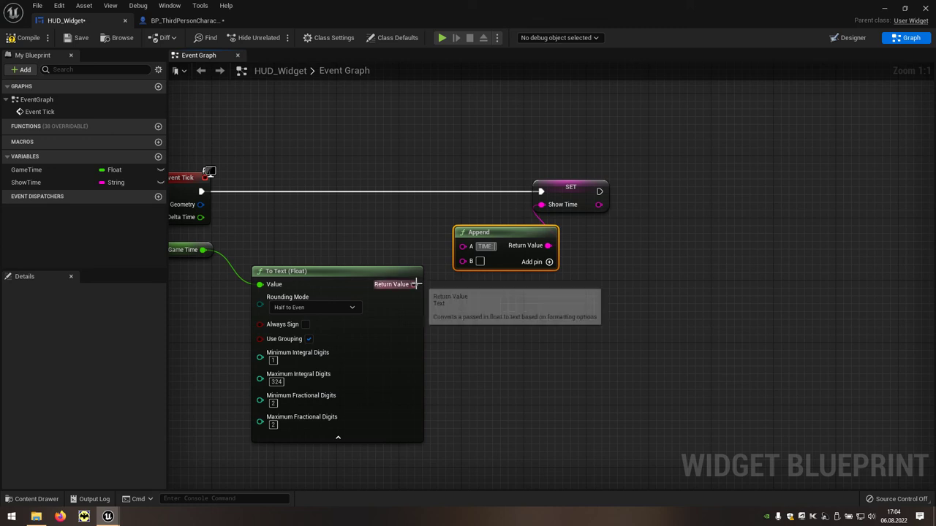
# Wire To Text's Return Value into Append's B input, tidy the nodes, and compile
pyautogui.moveTo(414, 285); pyautogui.dragTo(466, 267)
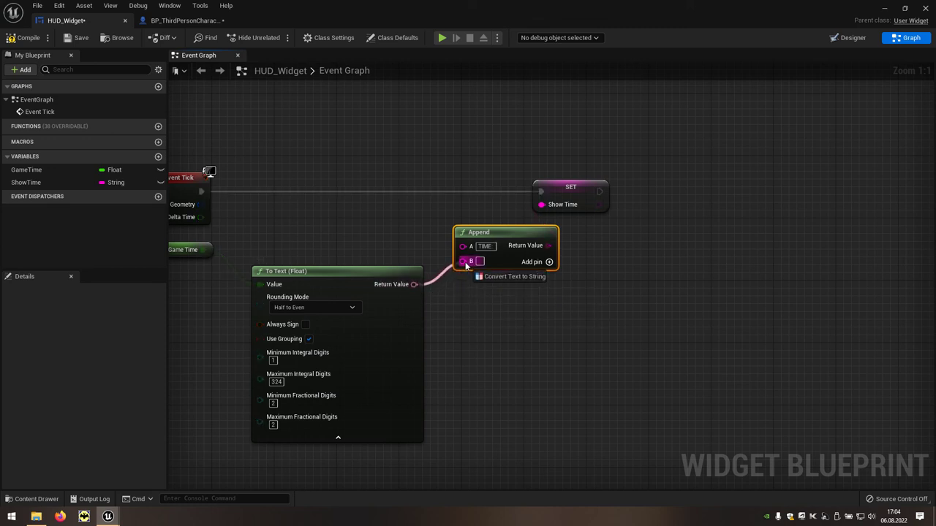
pyautogui.moveTo(465, 267); pyautogui.dragTo(465, 262)
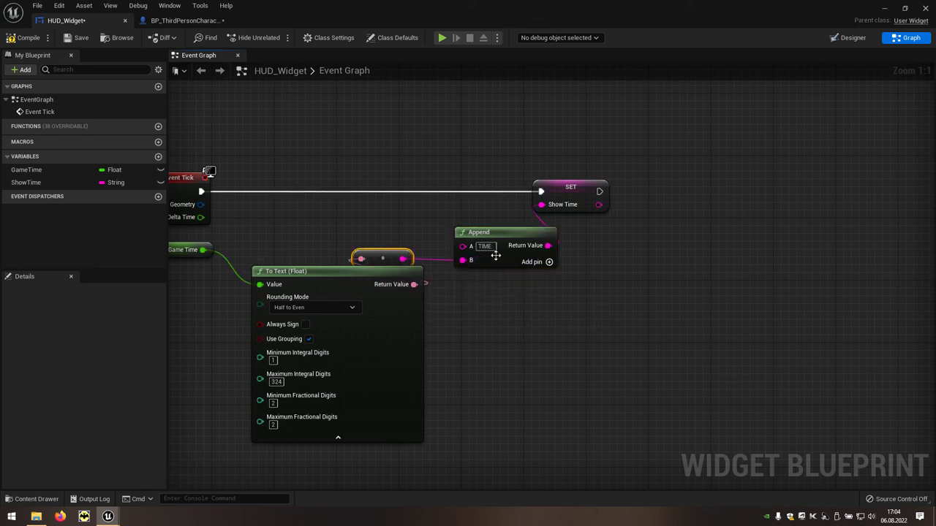
pyautogui.moveTo(620, 172)
pyautogui.mouseDown()
pyautogui.moveTo(558, 242)
pyautogui.moveTo(628, 236)
pyautogui.mouseUp()
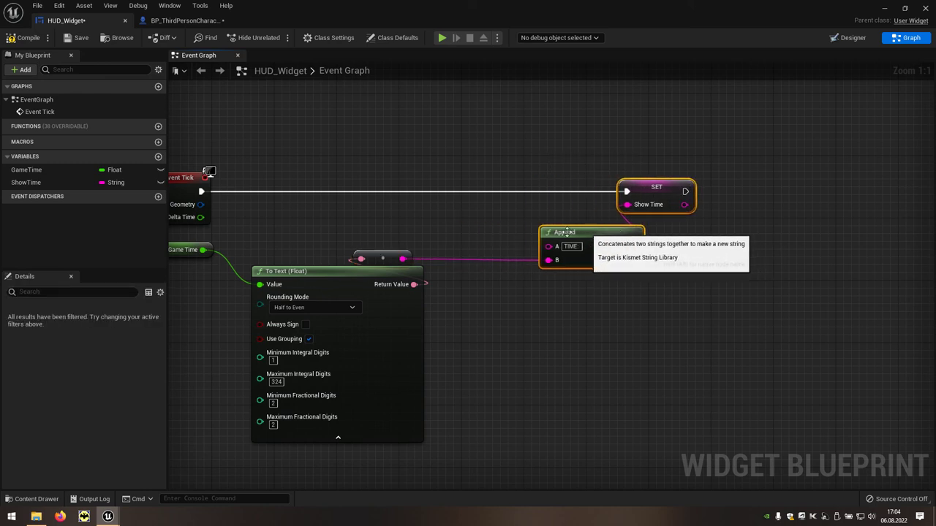
pyautogui.click(389, 253)
pyautogui.moveTo(390, 253); pyautogui.dragTo(484, 254)
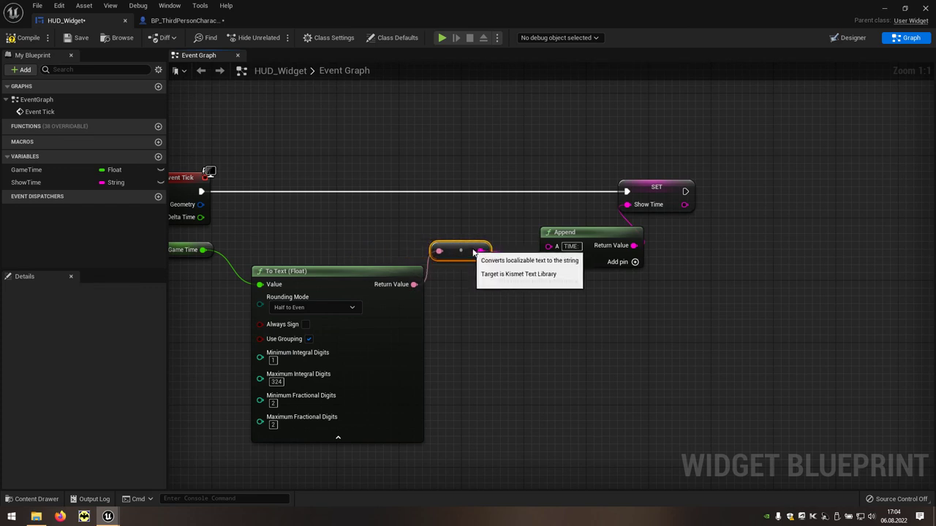
pyautogui.moveTo(492, 309); pyautogui.dragTo(522, 313, button='right')
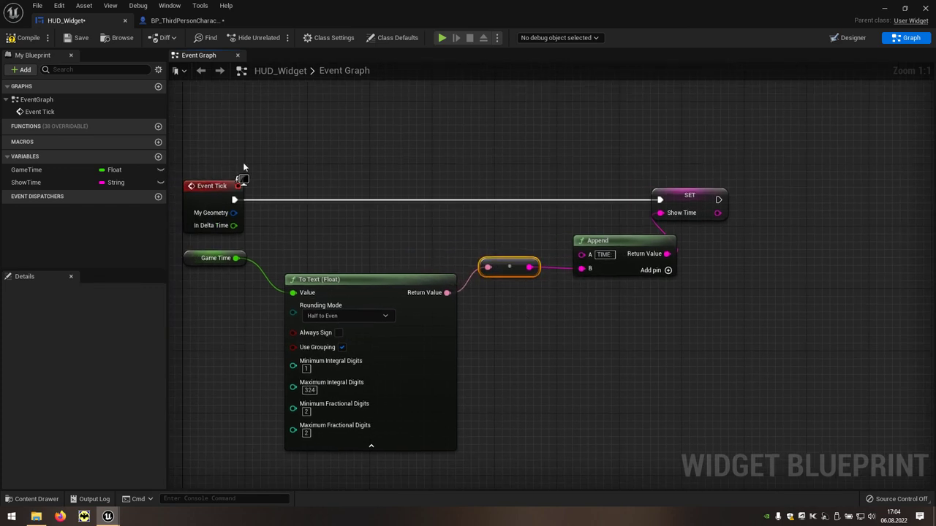
pyautogui.click(31, 40)
# Play the level and walk the character while the HUD timer counts up, reaching 'TIME: 0,84'
pyautogui.click(883, 10)
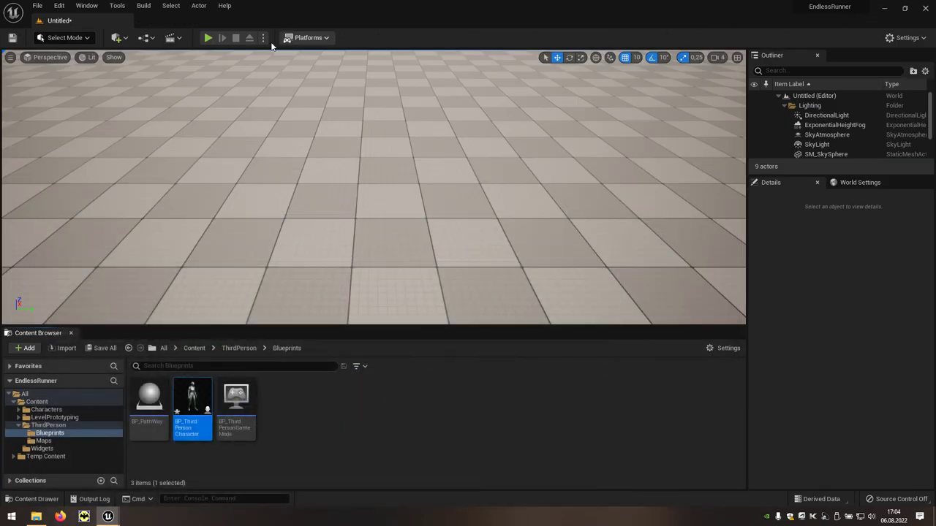
pyautogui.click(208, 38)
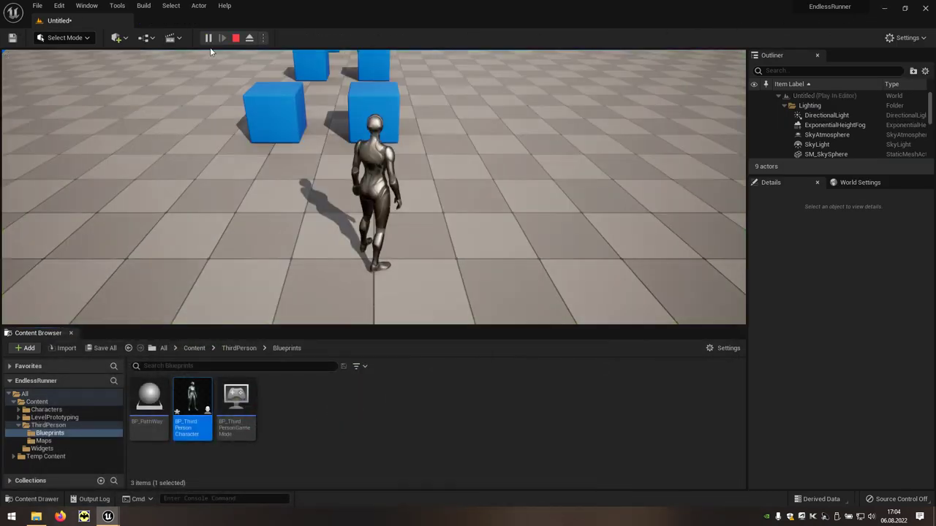
pyautogui.click(319, 197)
pyautogui.press('d')
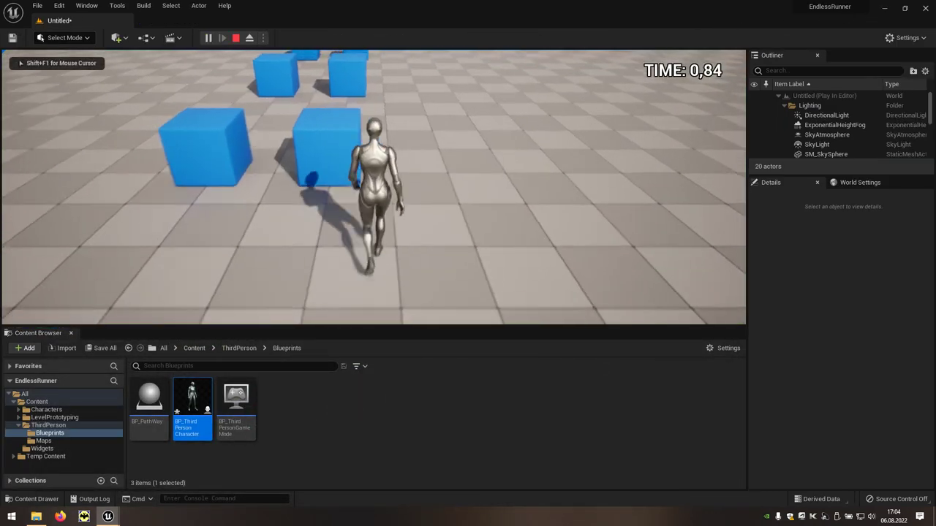